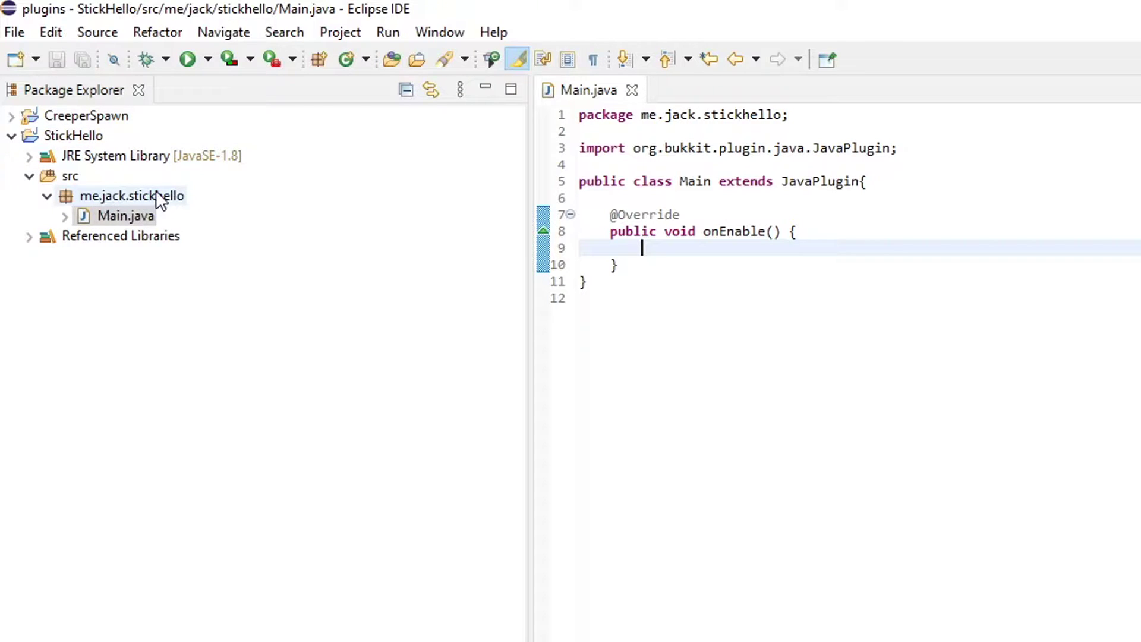
Create the me.jack.stickhello.listeners package under me.jack.stickhello
right_click(120, 192)
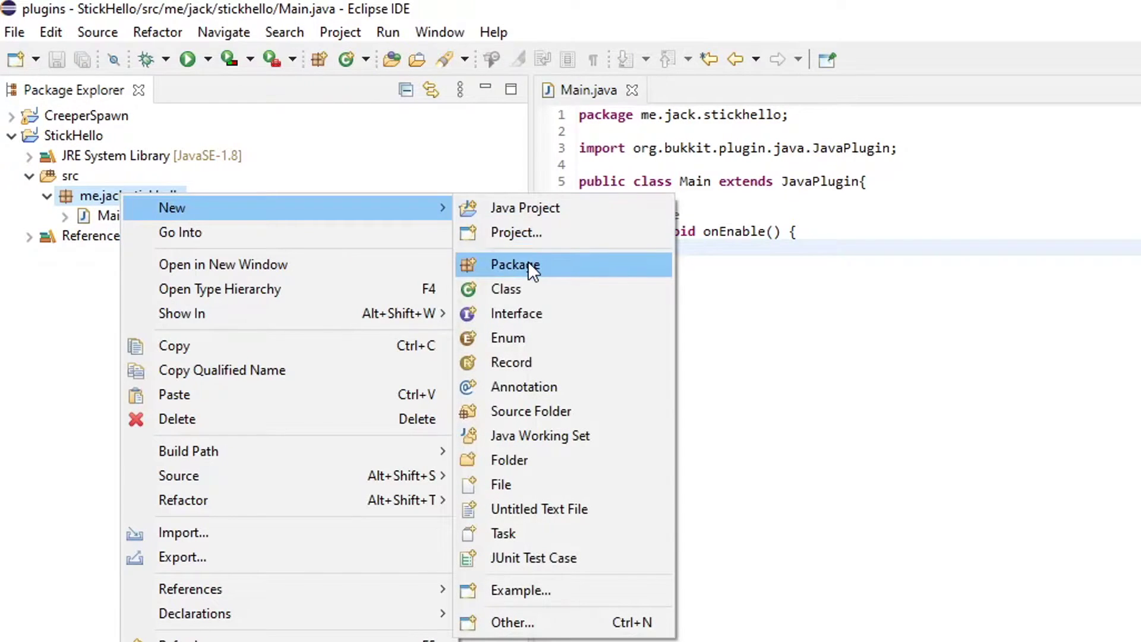
click(529, 262)
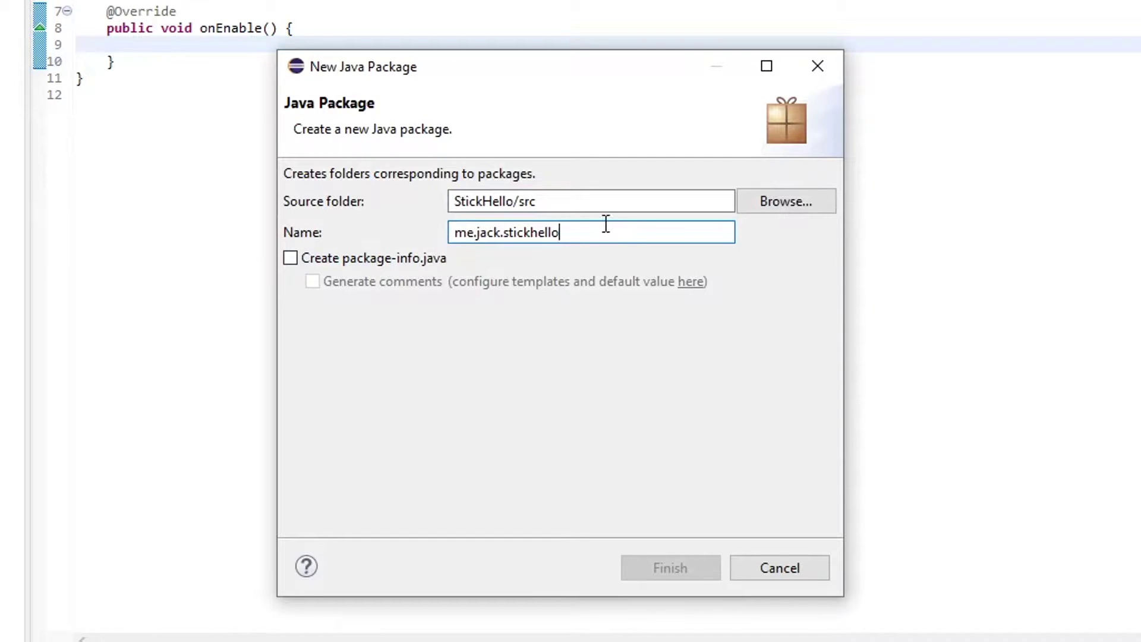
text(.listeners)
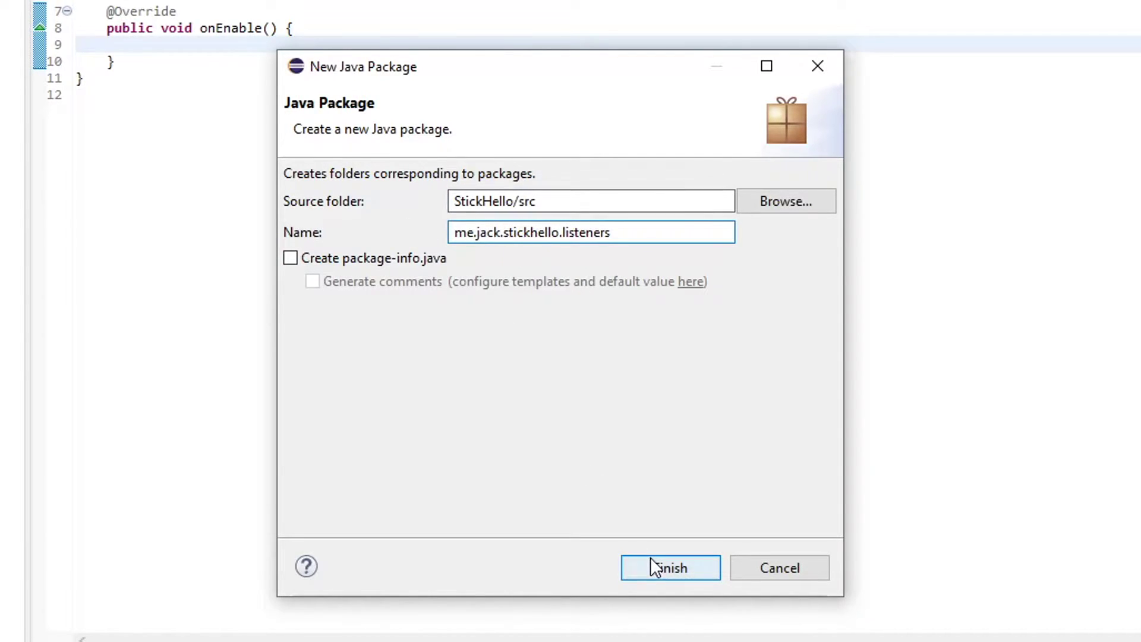
click(670, 568)
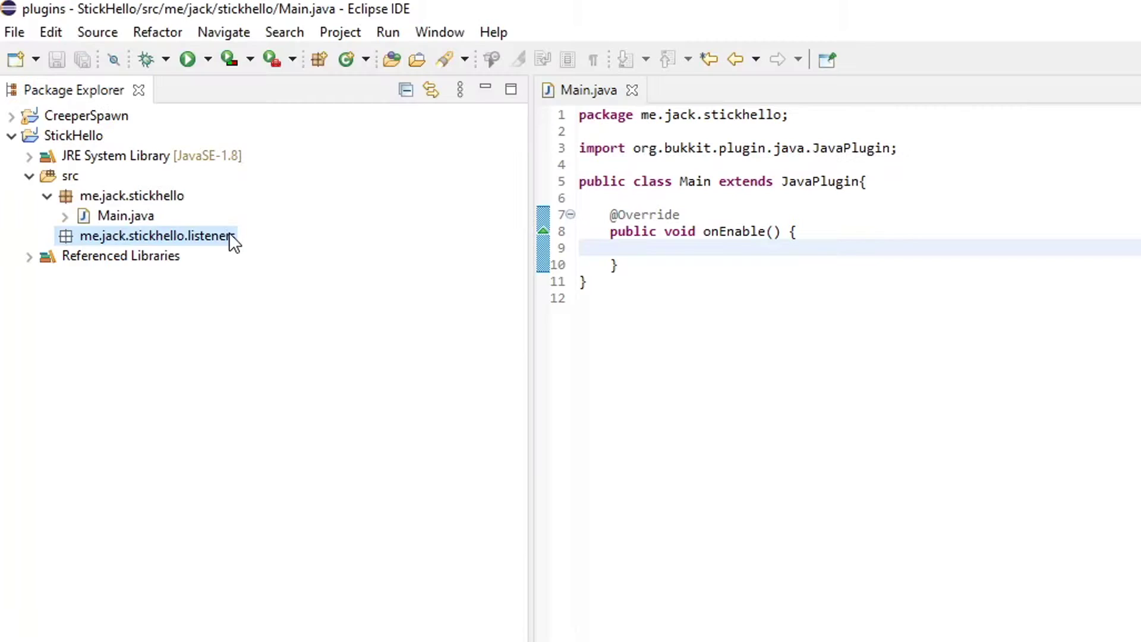
Add a HelloListener class to the new package and place the cursor in its declaration
click(347, 59)
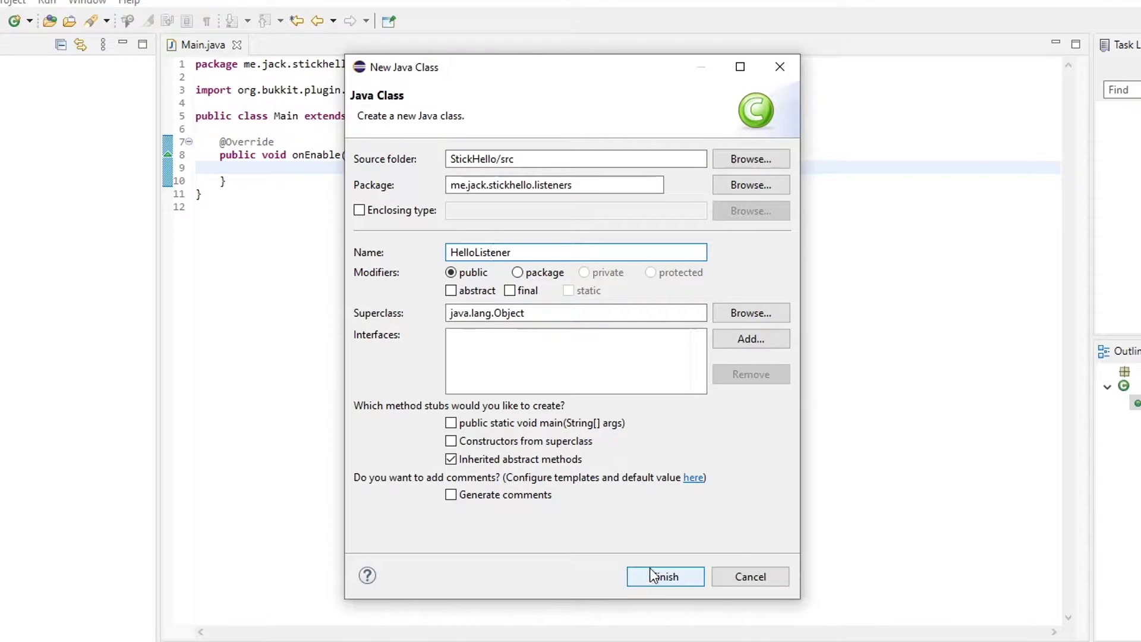
click(661, 575)
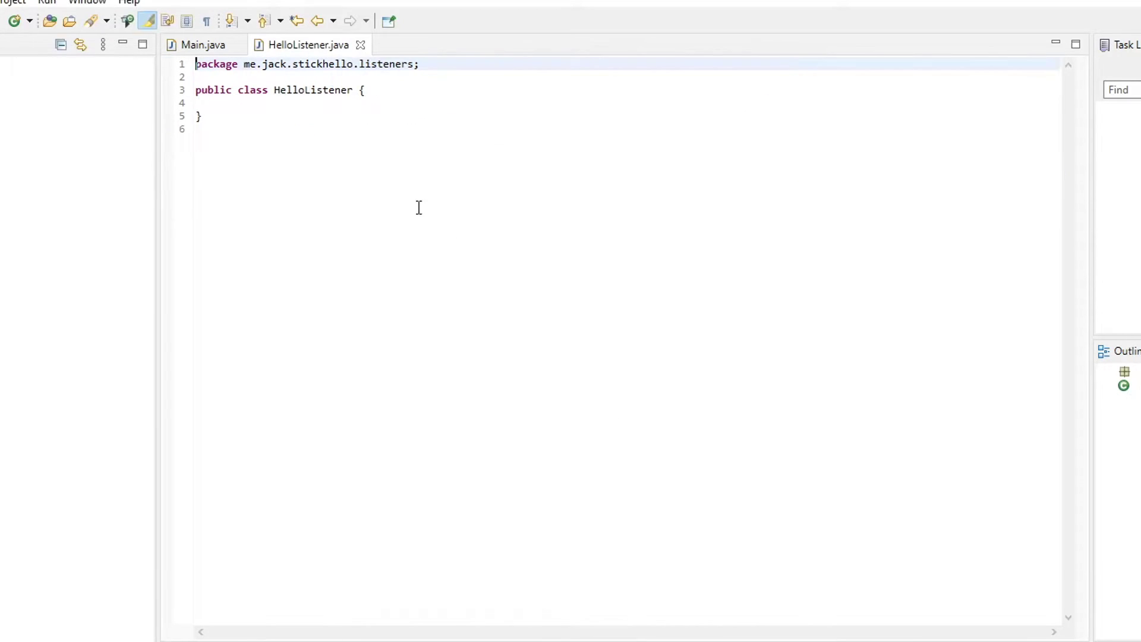
click(367, 91)
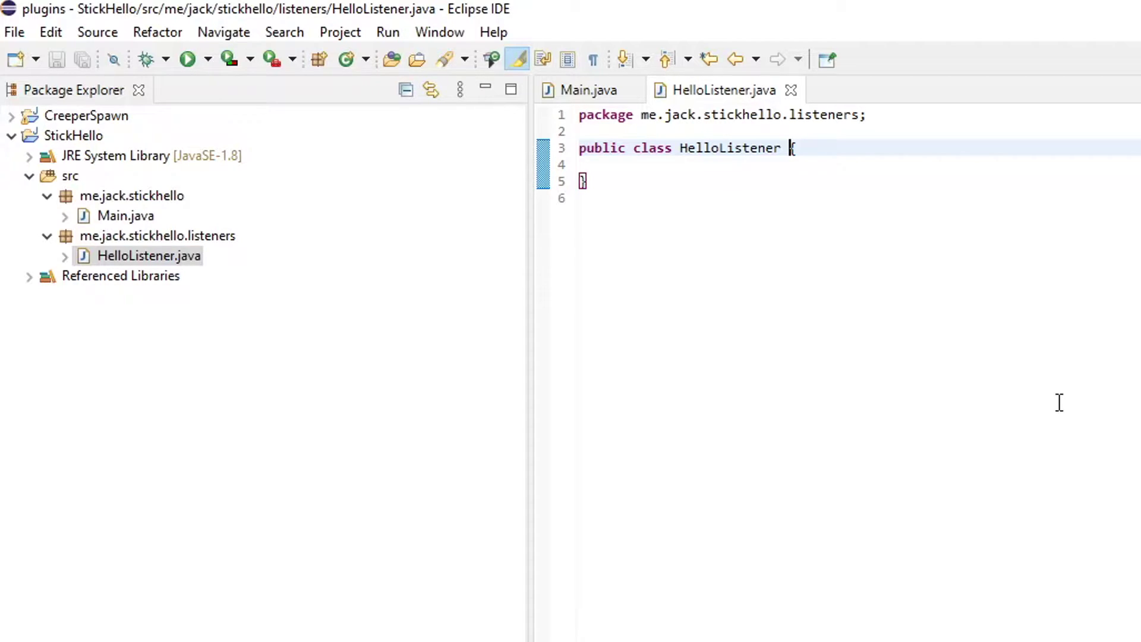
text(implements Listener)
Declare HelloListener as implementing Listener, importing org.bukkit.event.Listener
key(Down)
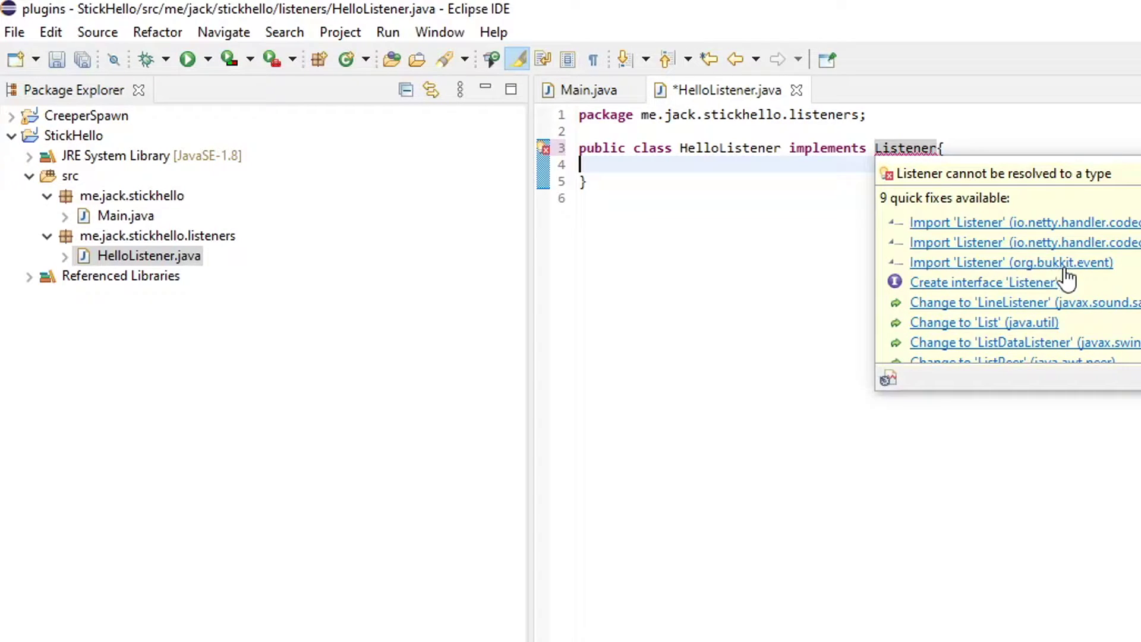
click(1005, 262)
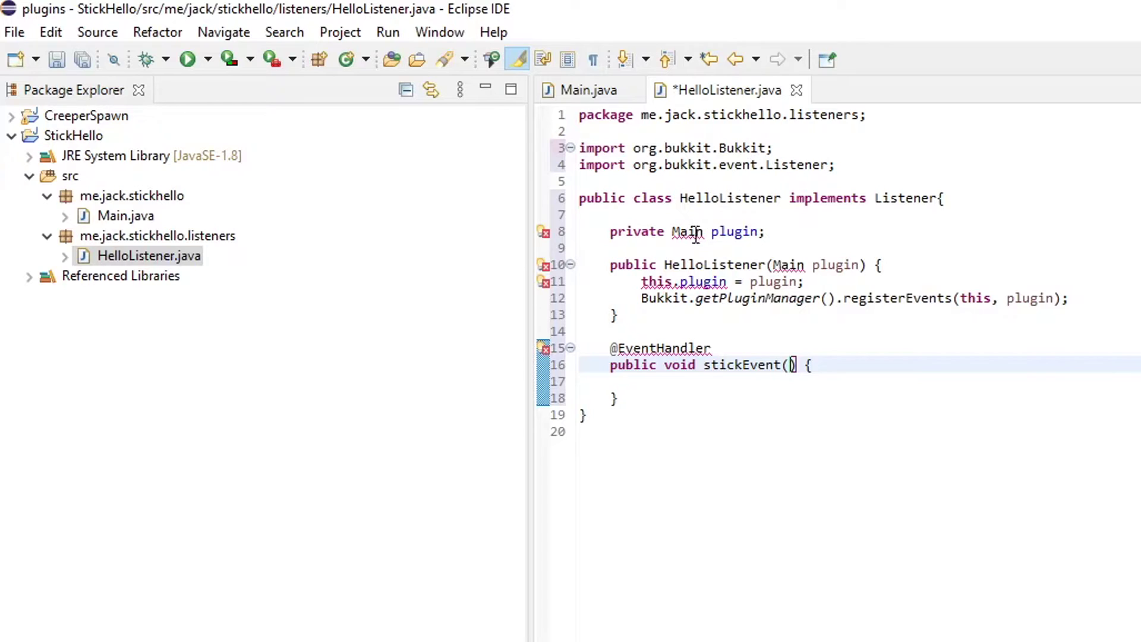
mouse_move(687, 232)
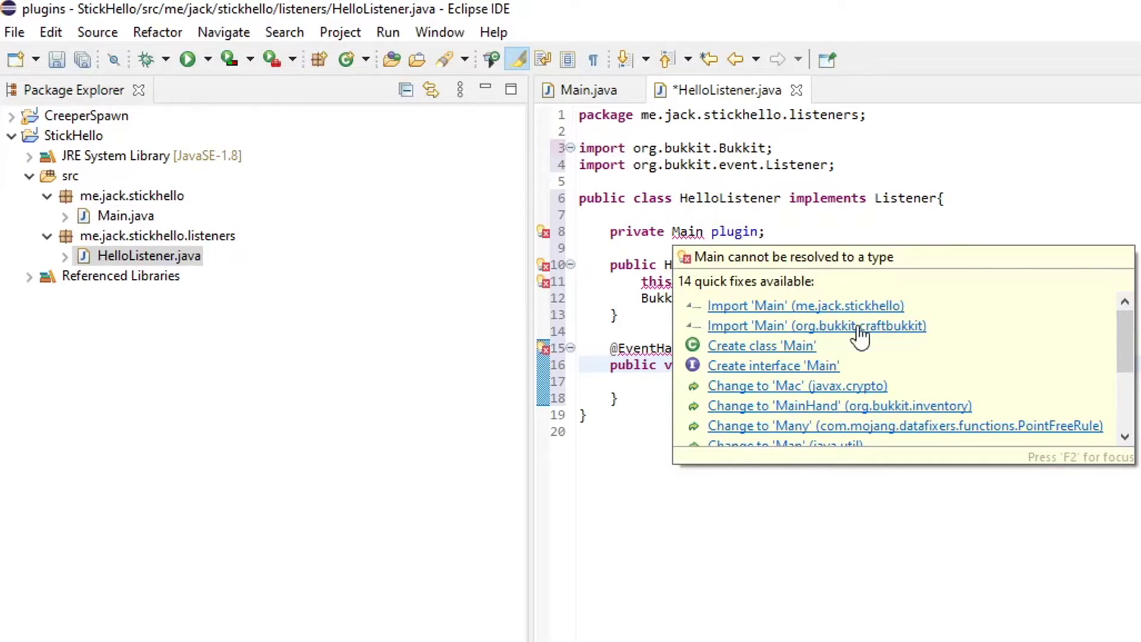
Import Main from me.jack.stickhello, then place the cursor inside stickEvent's parentheses
click(807, 305)
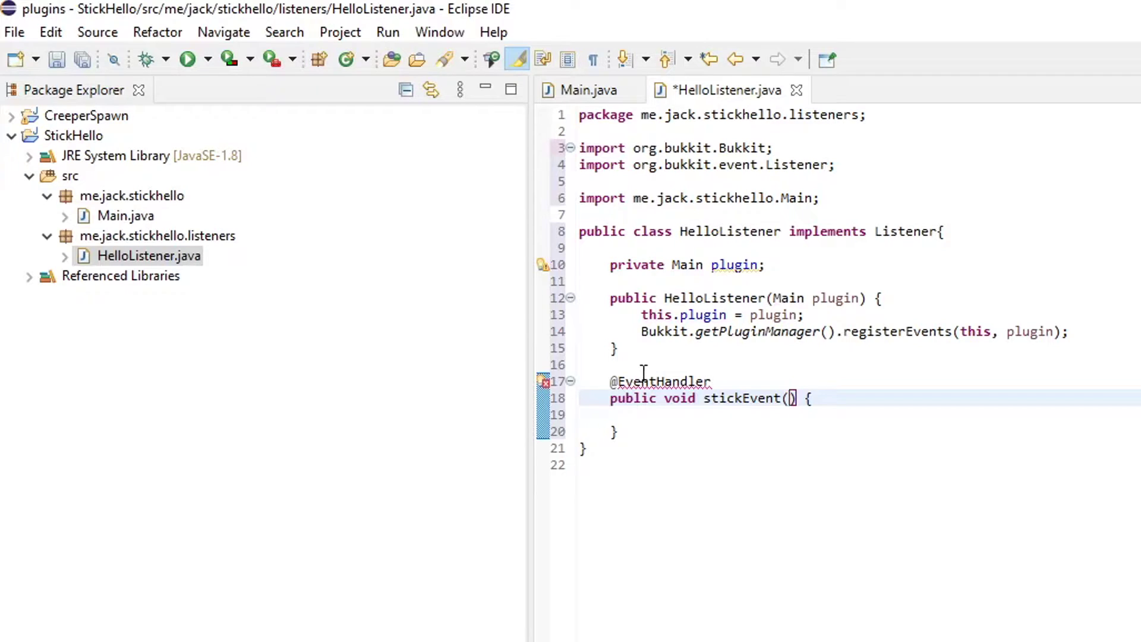
drag(641, 331, 1094, 331)
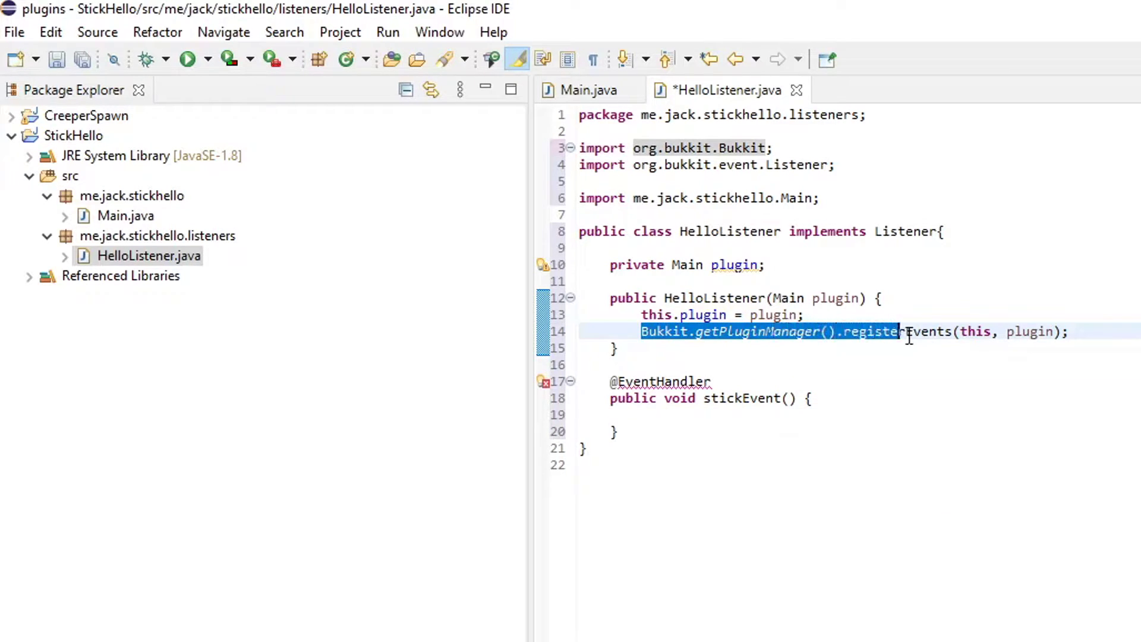
click(1093, 331)
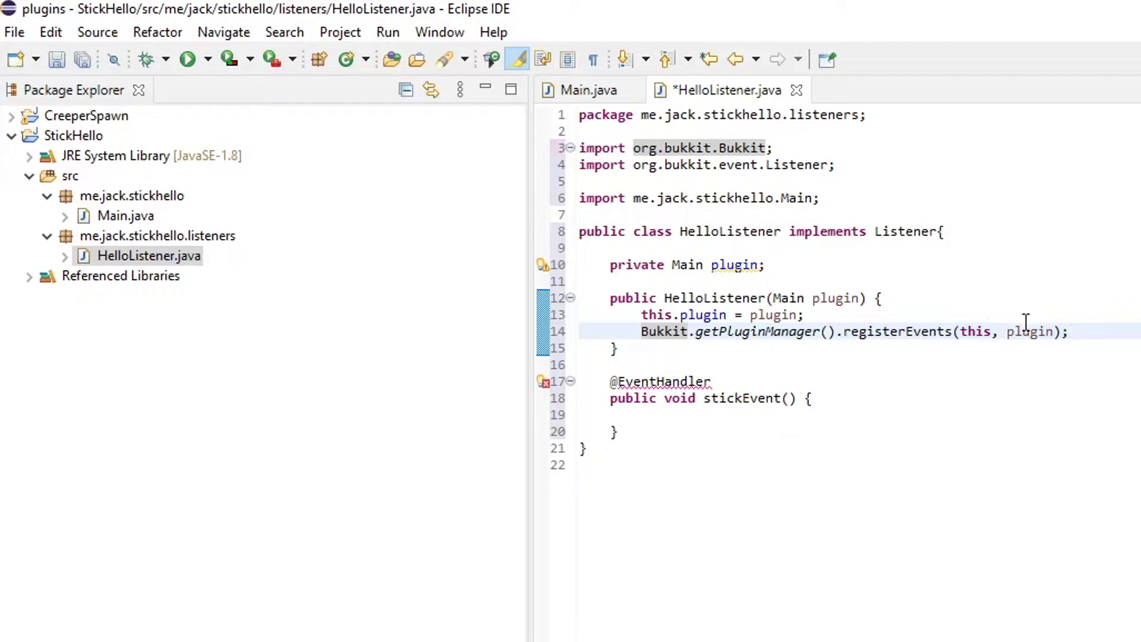
click(638, 381)
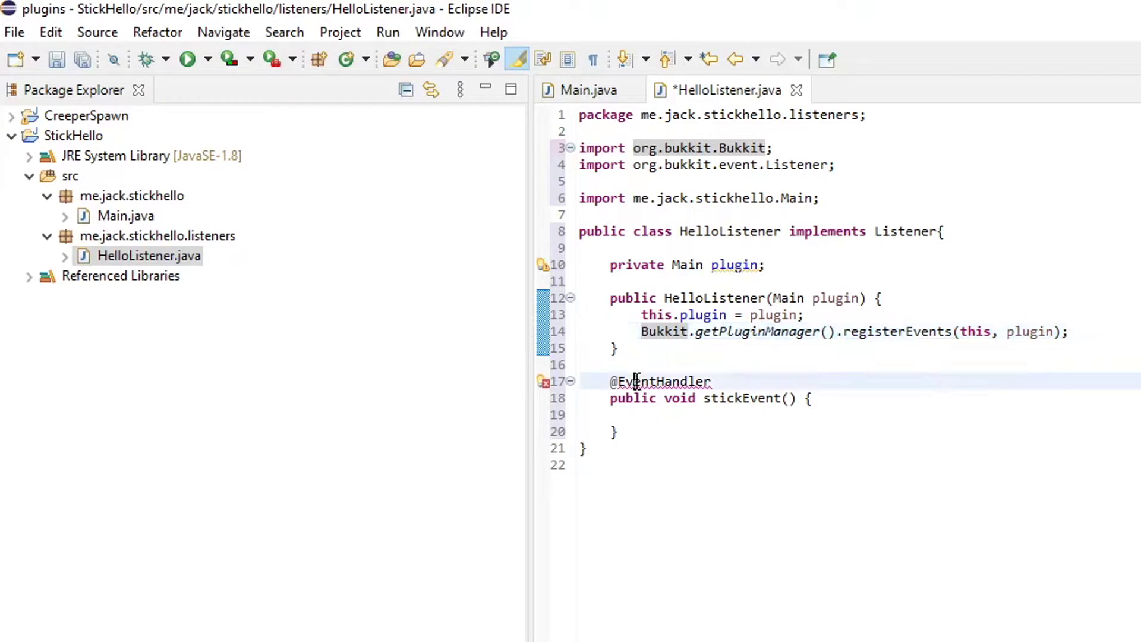
drag(609, 398, 665, 431)
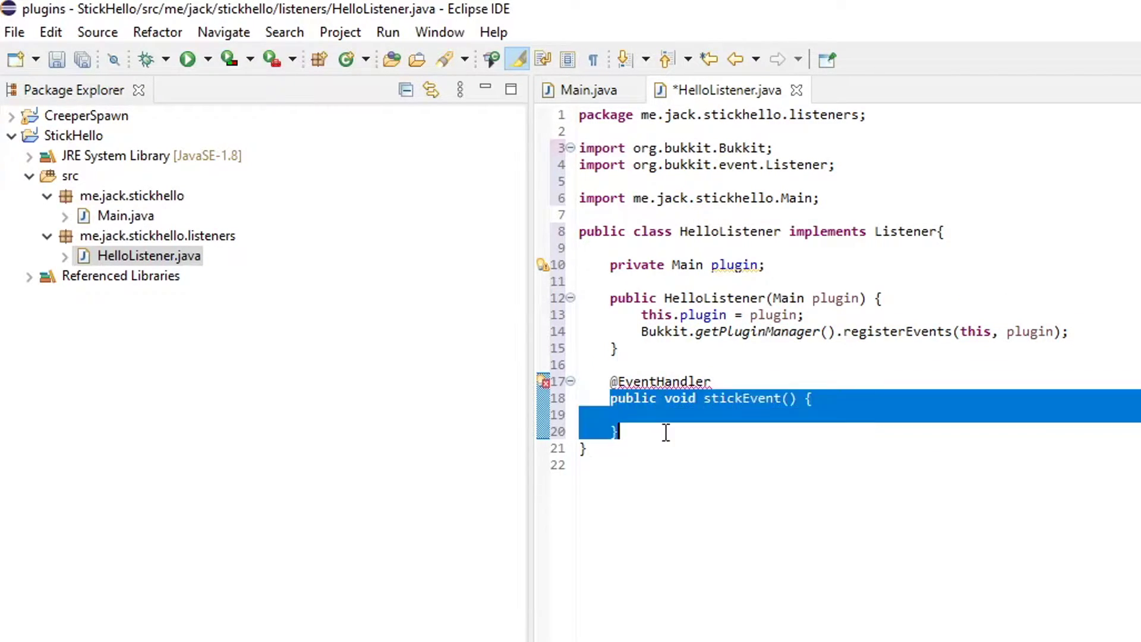
click(693, 408)
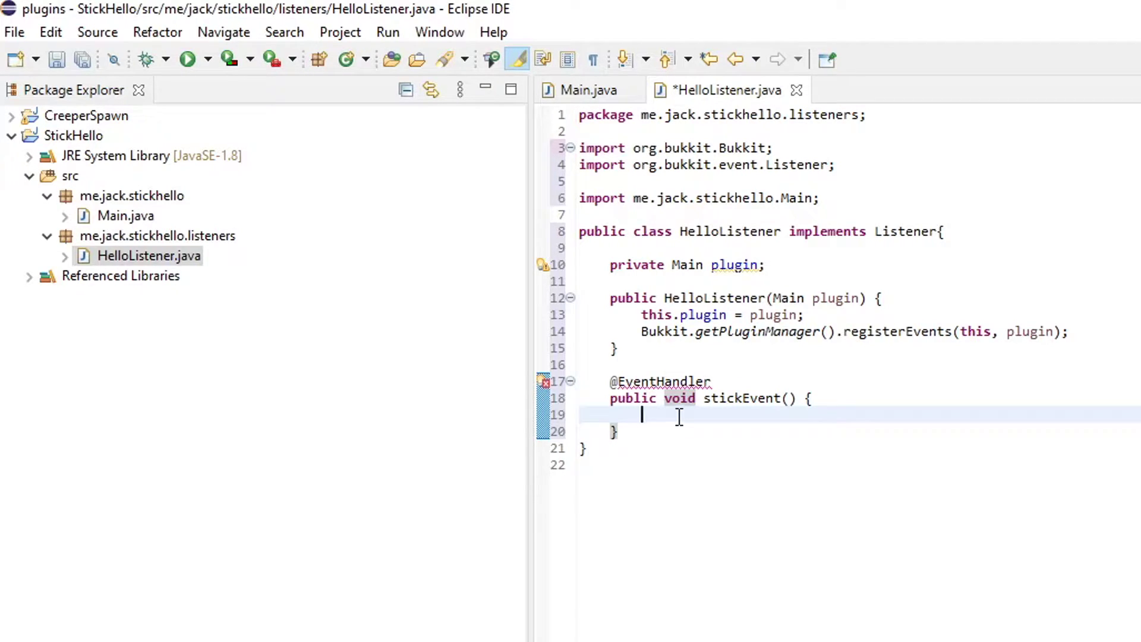
click(658, 381)
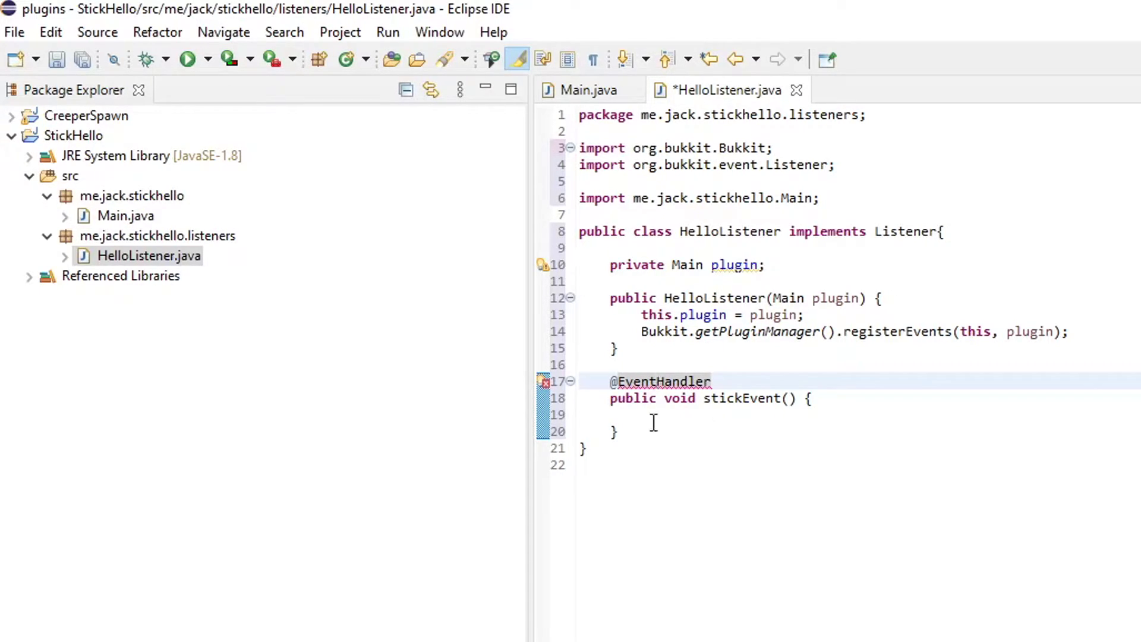
click(788, 399)
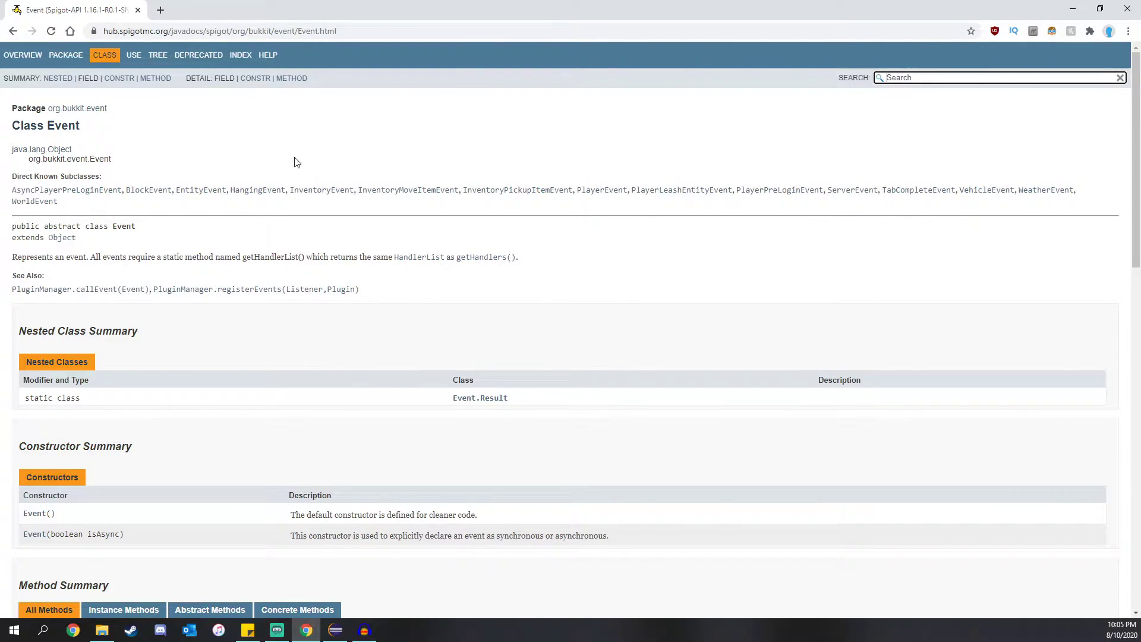
Follow the PlayerEvent subclass link from the Event Javadoc page
click(897, 81)
drag(112, 159, 29, 152)
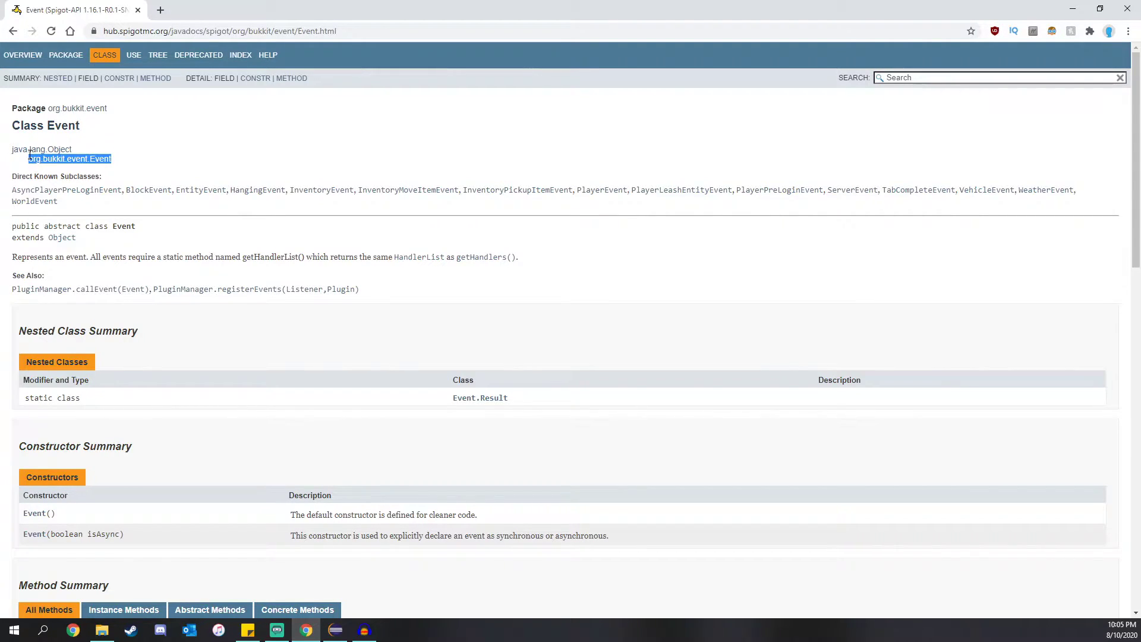
click(154, 160)
click(602, 190)
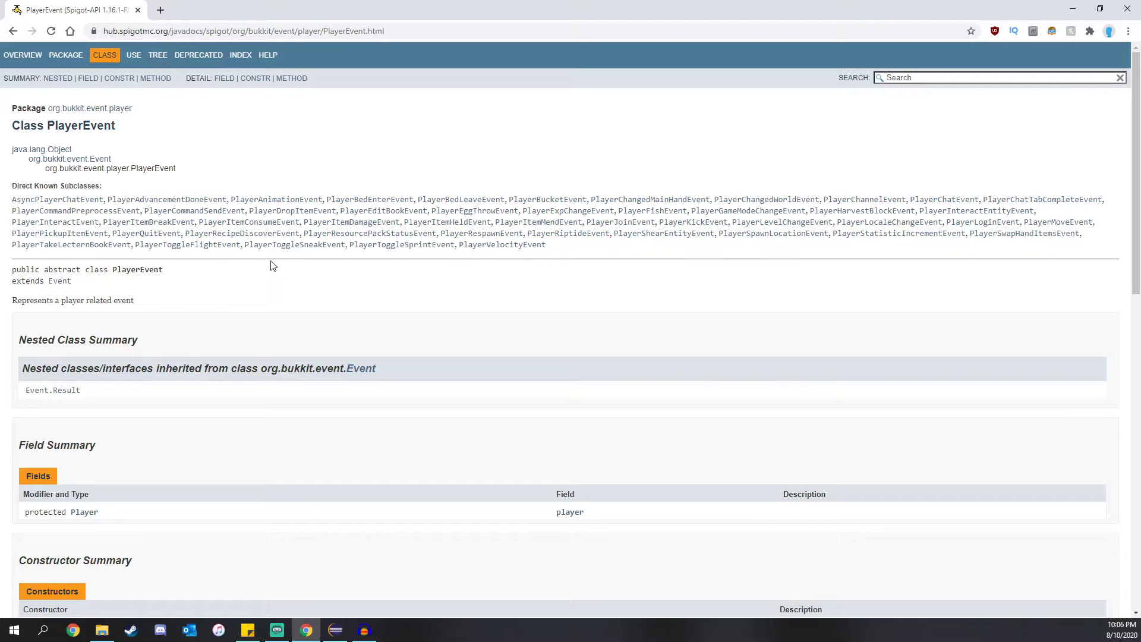
Open PlayerInteractEvent in a new tab and return to the PlayerEvent page
right_click(81, 221)
click(131, 233)
click(217, 10)
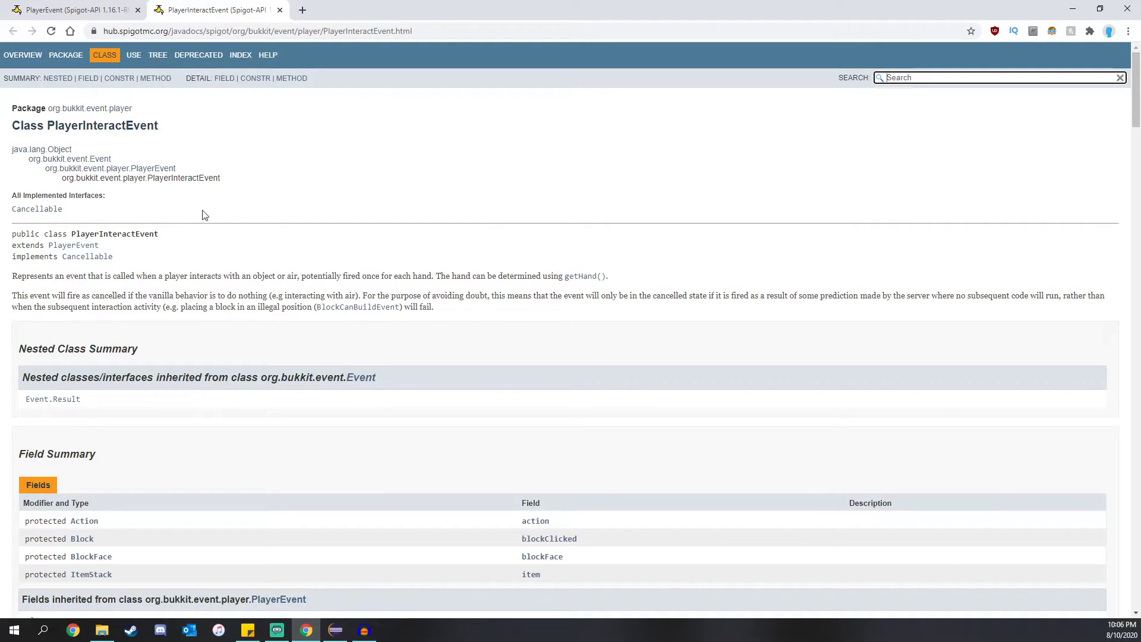
click(123, 9)
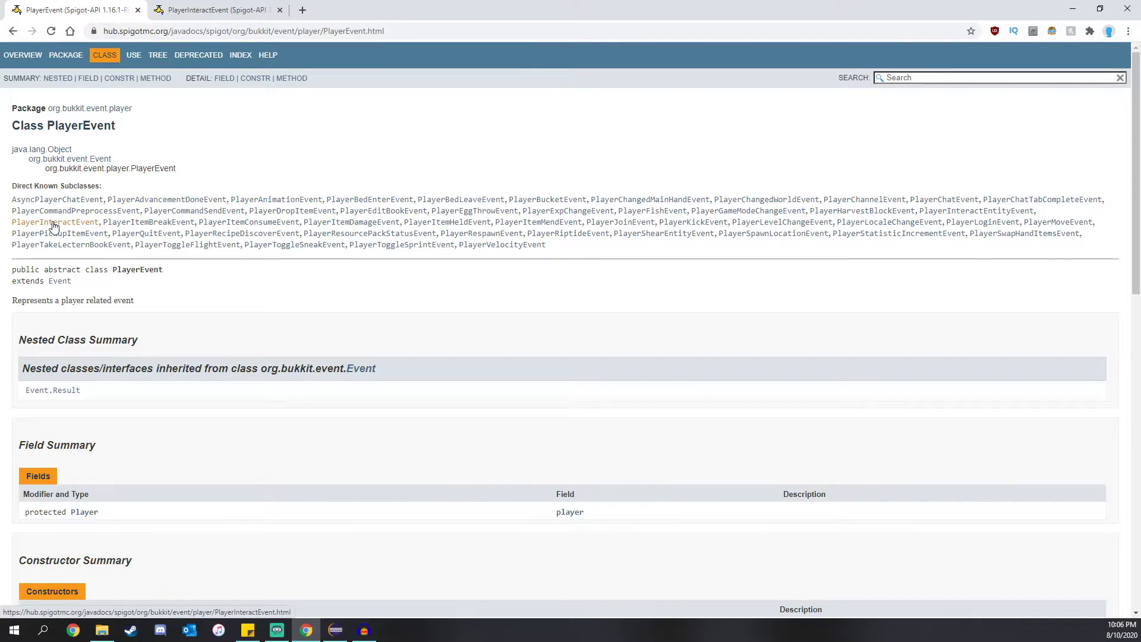
Open PlayerInteractEntityEvent in a new tab, read its description, then close it
right_click(967, 211)
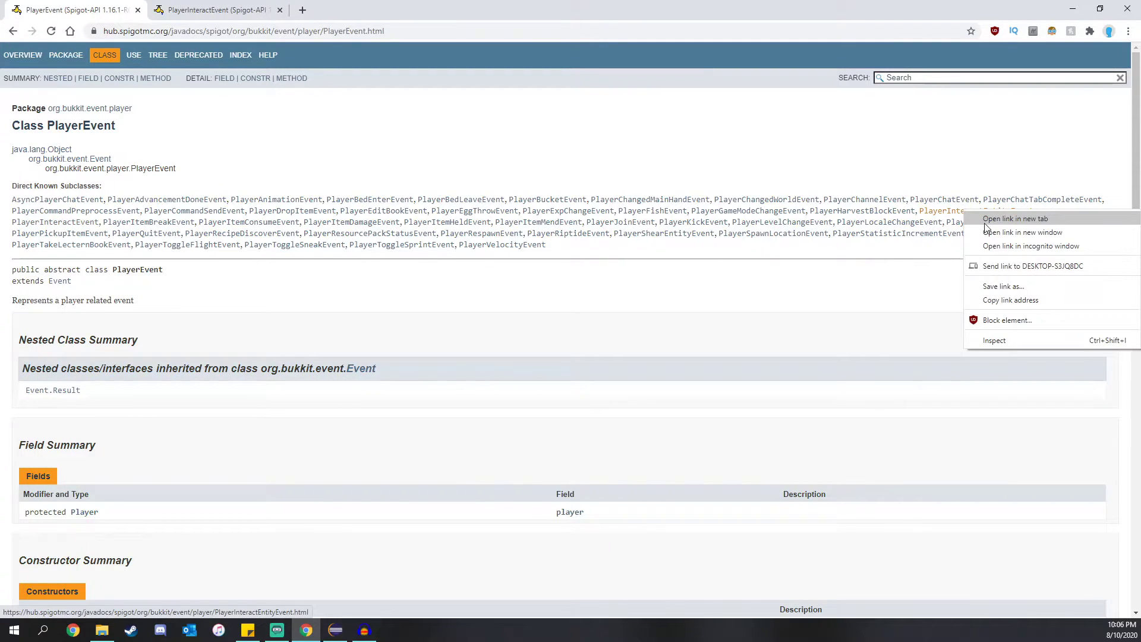
click(1015, 219)
click(357, 10)
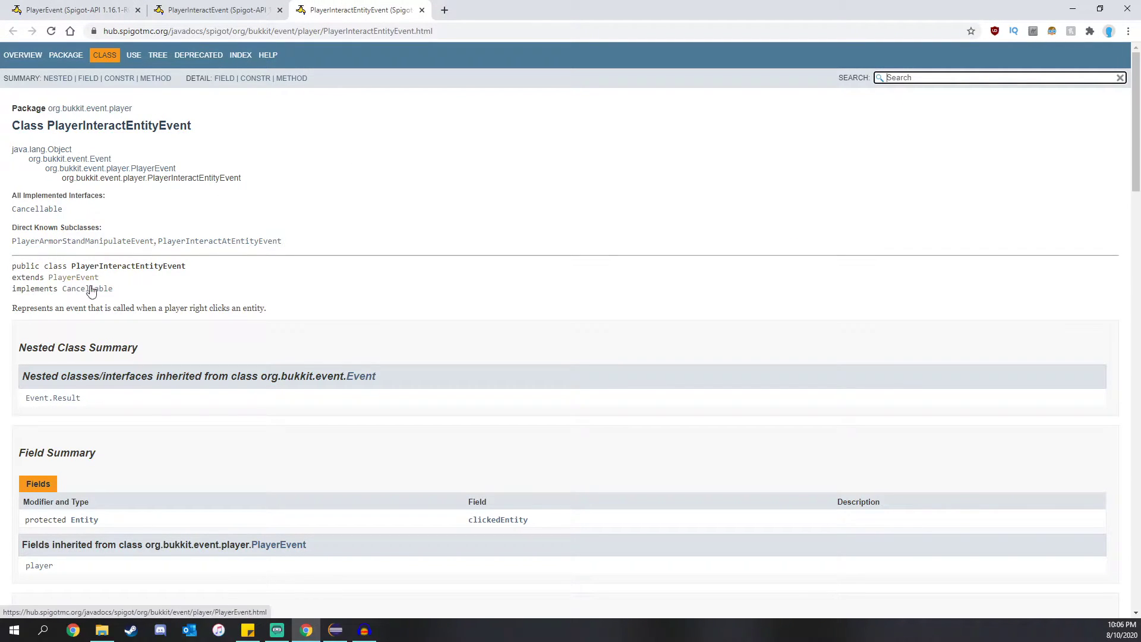
mouse_move(267, 308)
mouse_down()
mouse_move(12, 308)
mouse_move(273, 312)
mouse_up()
click(13, 309)
click(131, 308)
click(195, 308)
click(290, 309)
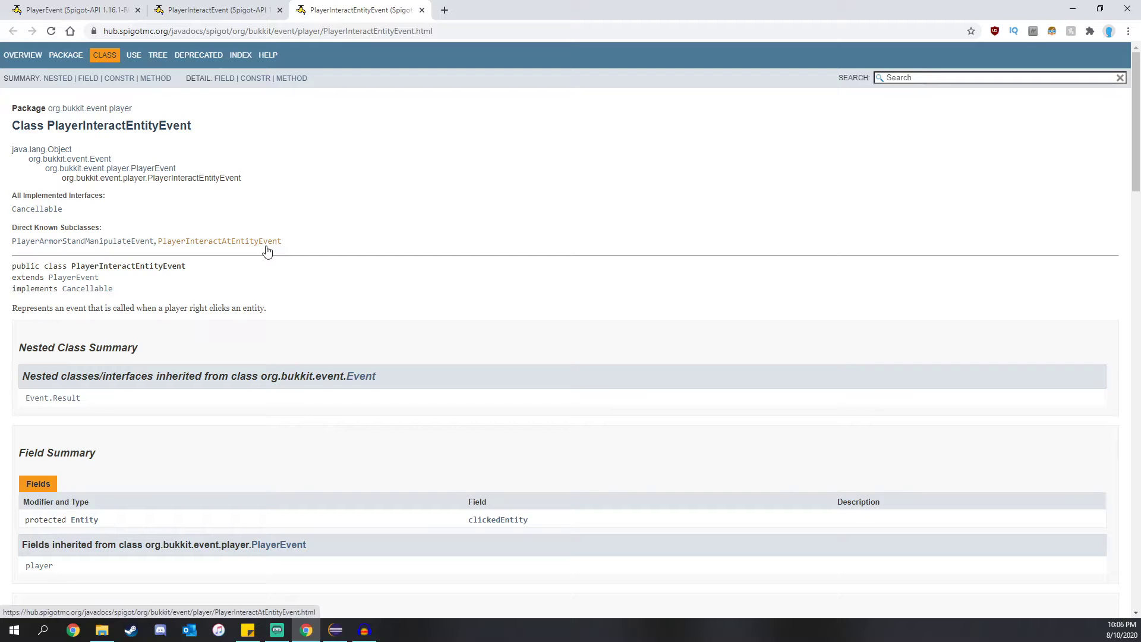
click(422, 9)
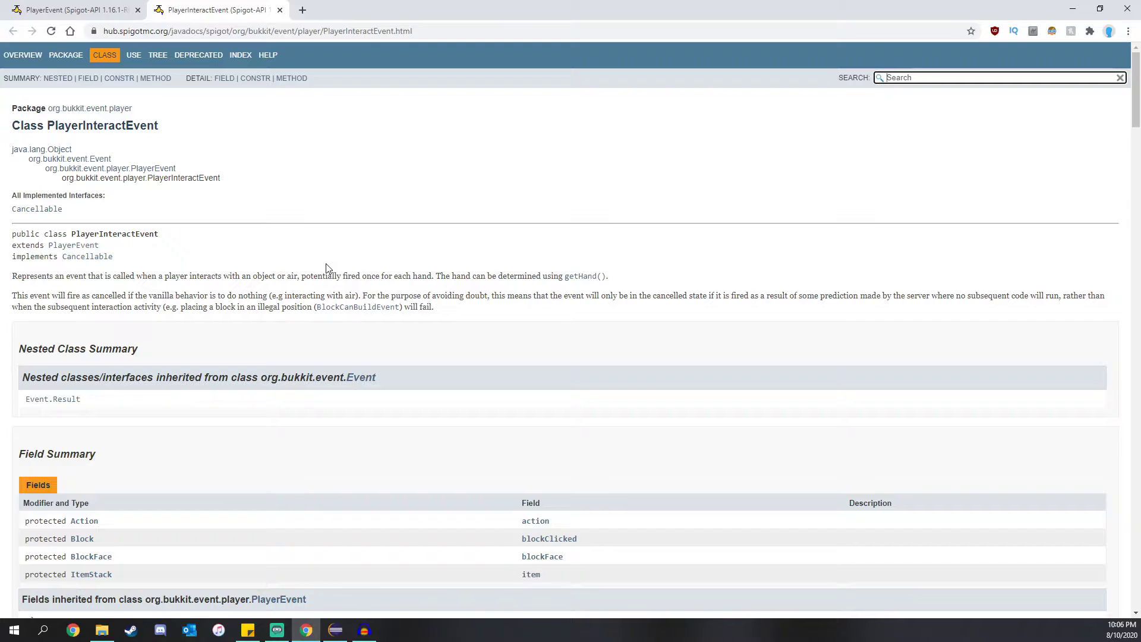
Give stickEvent a PlayerInteractEvent e parameter and import PlayerInteractEvent
click(335, 630)
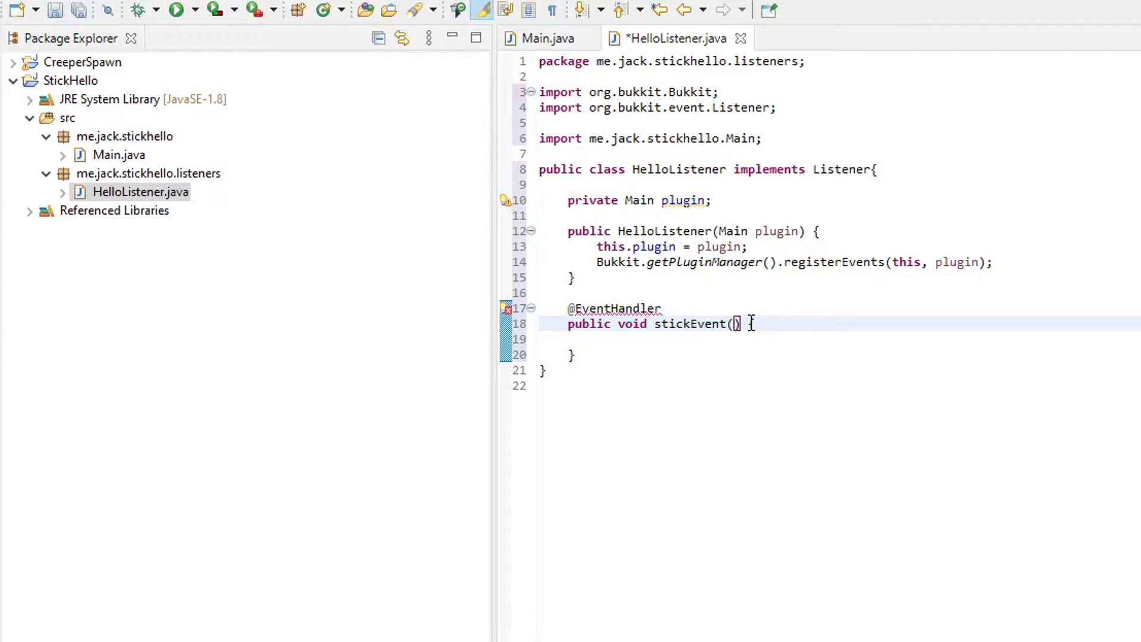
text(PlyerInterac)
text(tEvent)
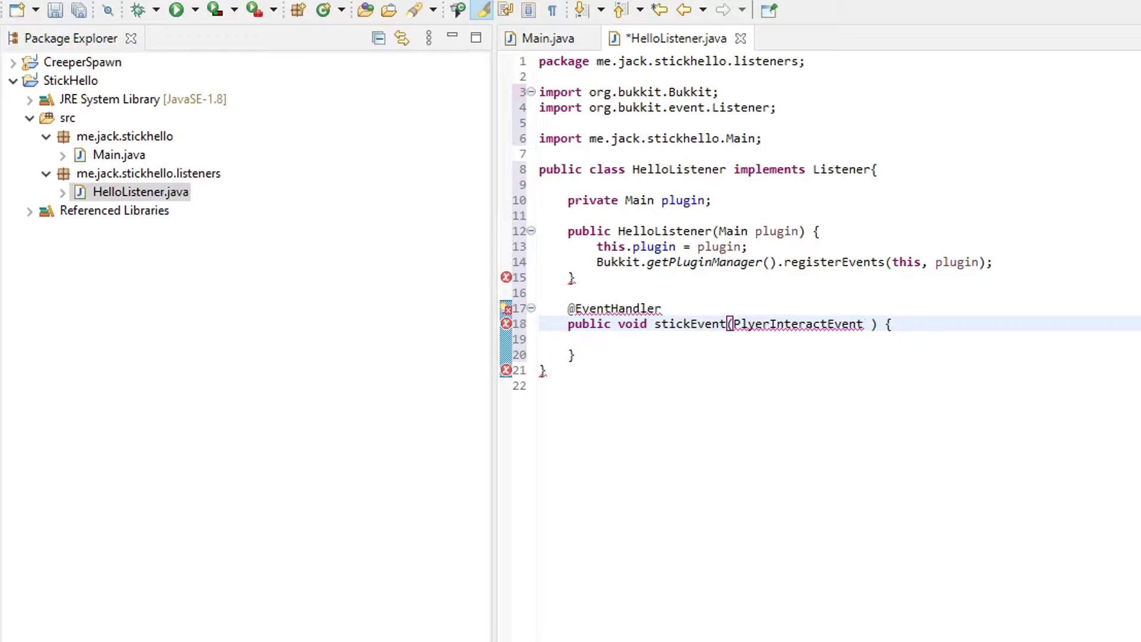
text( e)
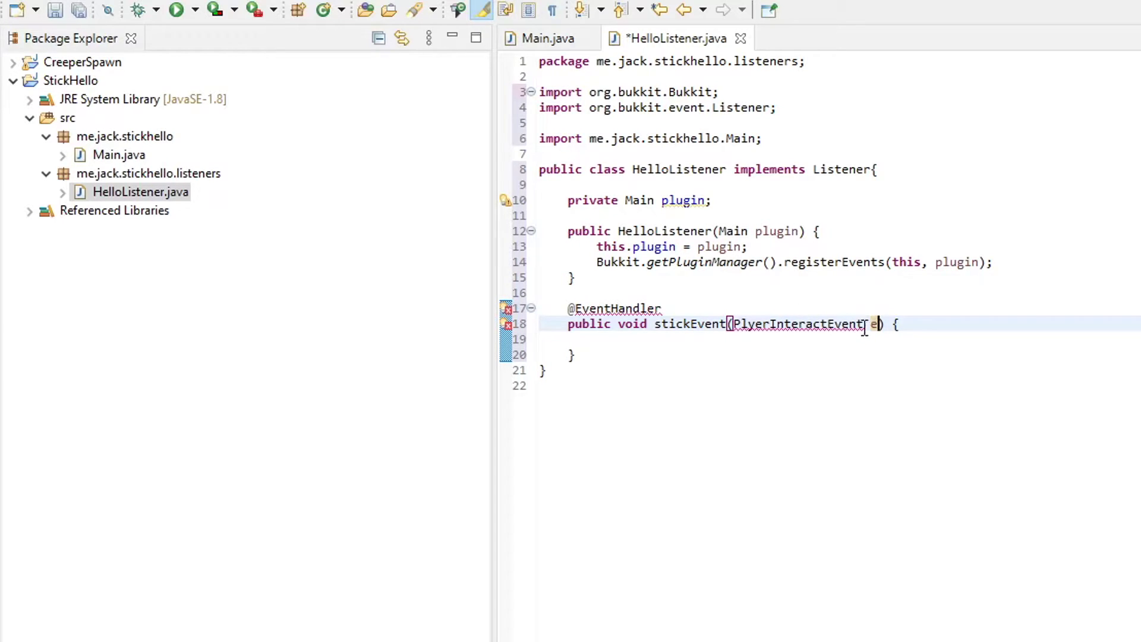
double_click(873, 323)
drag(655, 324, 727, 324)
click(798, 323)
text(a)
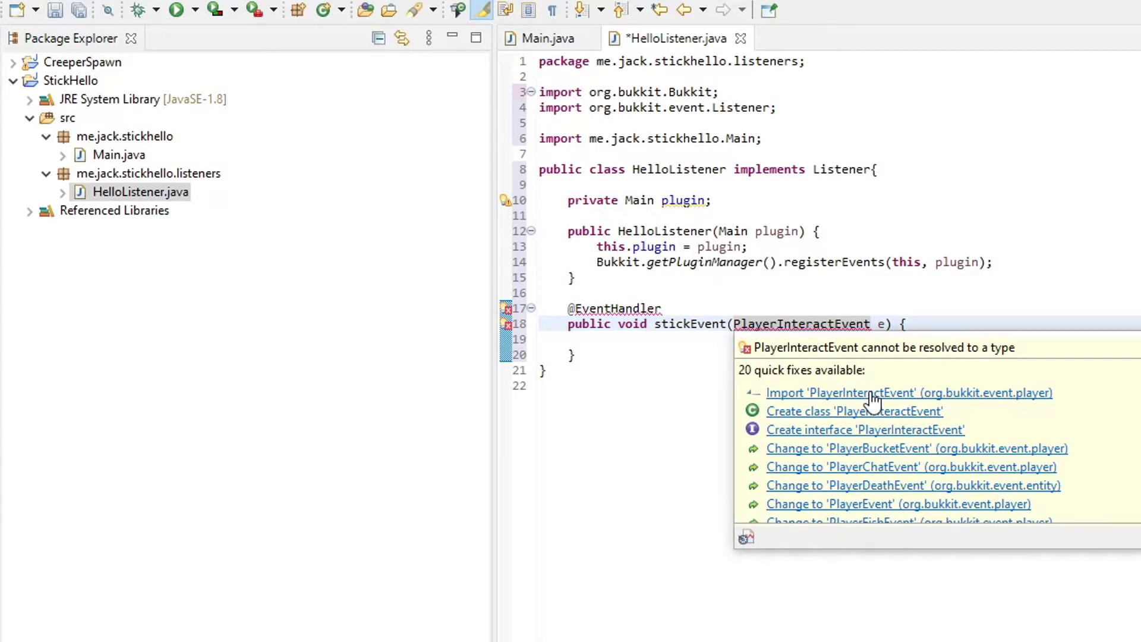
click(910, 393)
Assign e.getPlayer() to a Player variable p in the method body
click(908, 356)
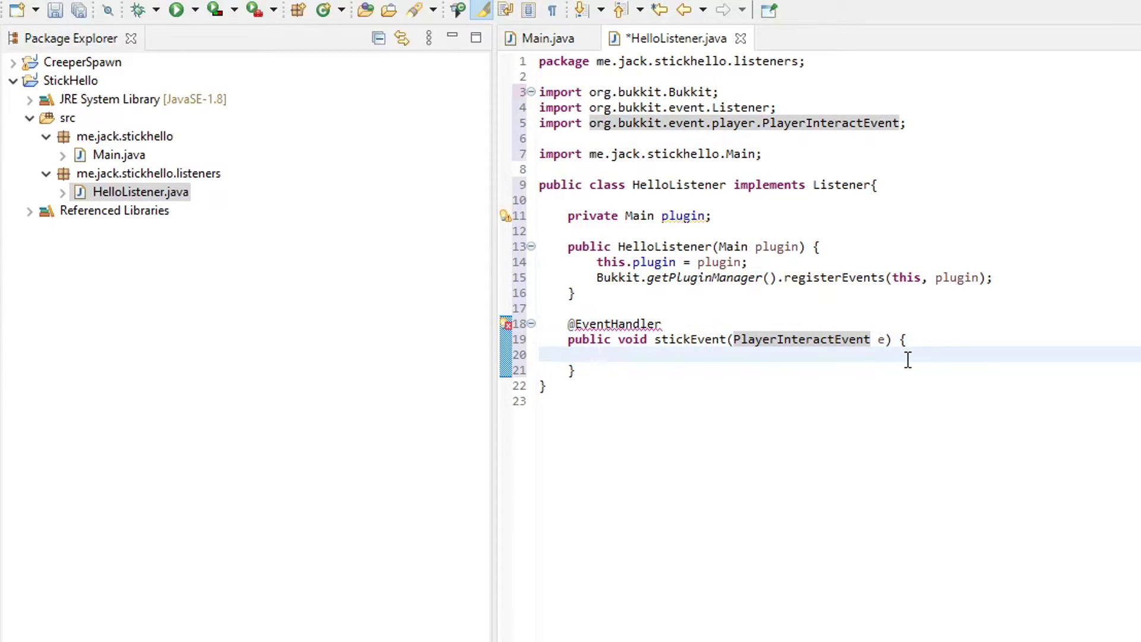
text(e.)
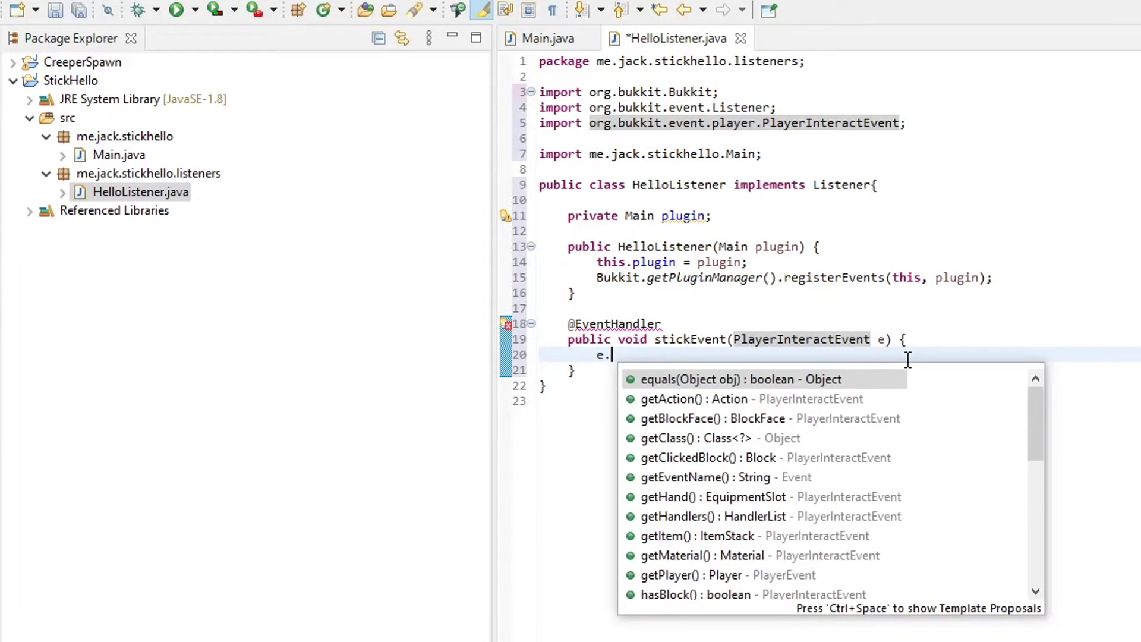
key(Down)
key(Down)
key(Down)
key(Down)
key(Down)
key(Down)
key(Down)
key(Down)
key(Down)
key(Down)
key(Down)
key(Down)
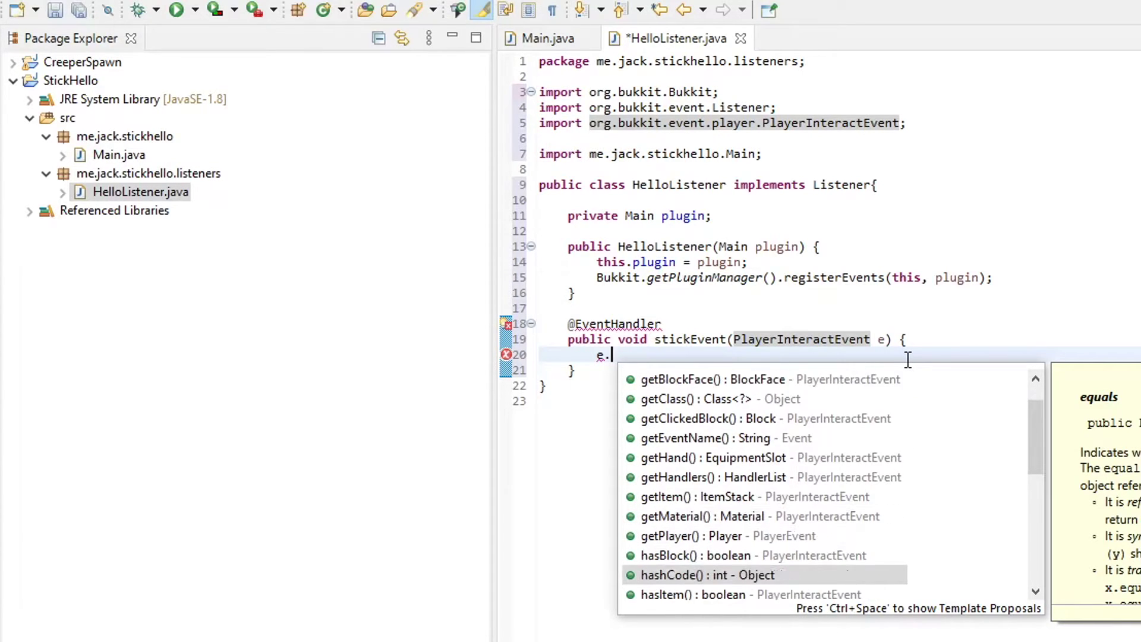
key(Down)
key(Down)
key(Home)
key(Down)
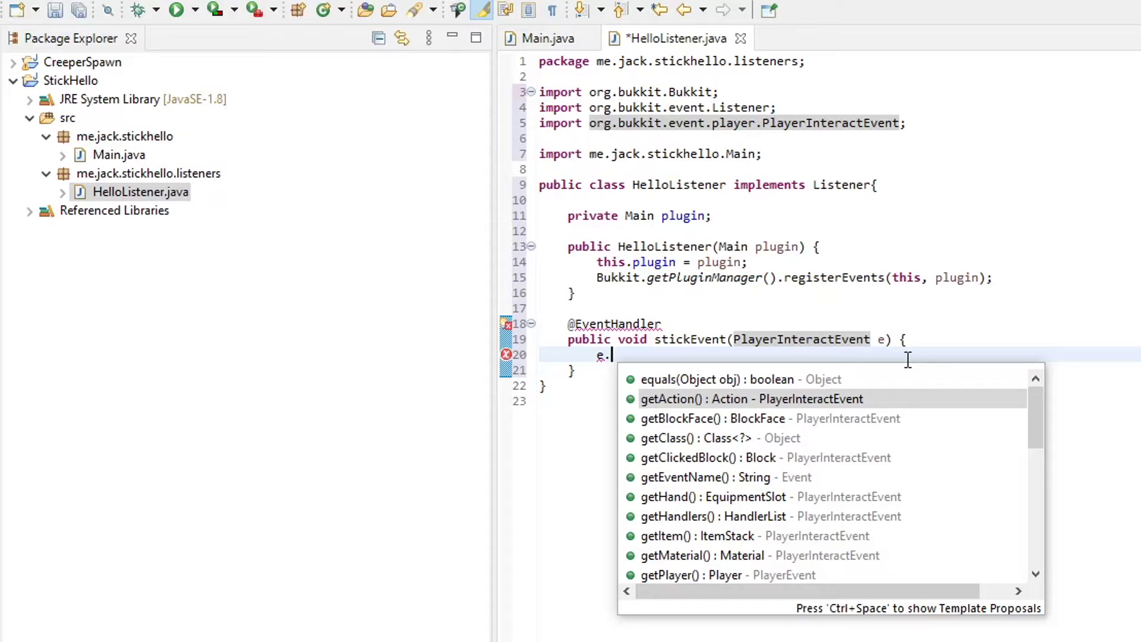
key(Down)
key(Down)
key(Down)
key(Down)
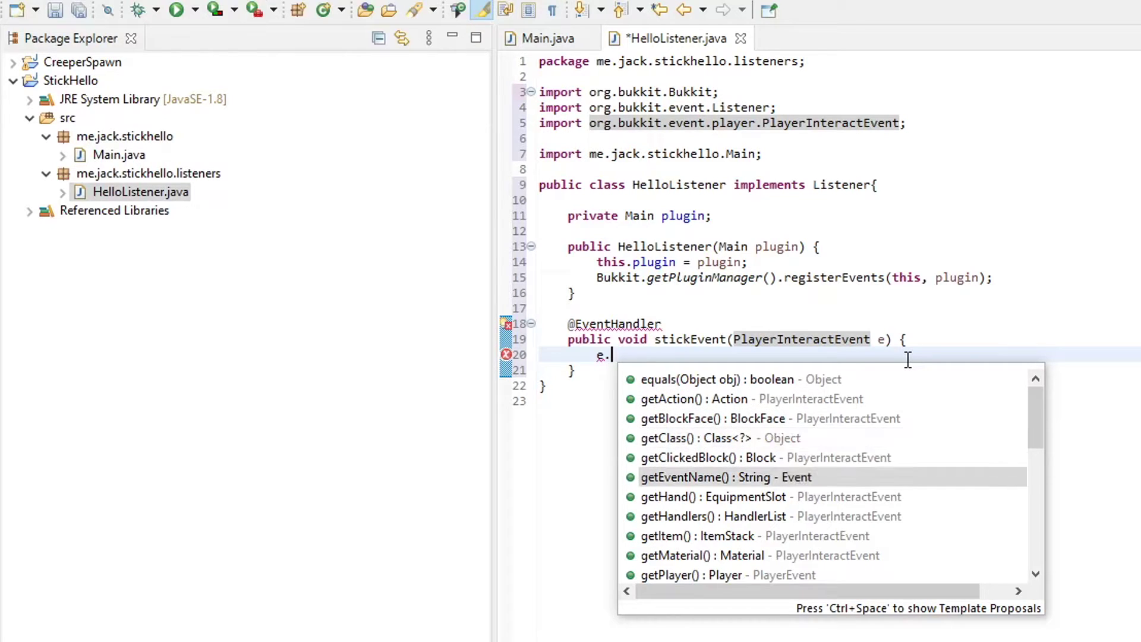
key(Down)
key(Down)
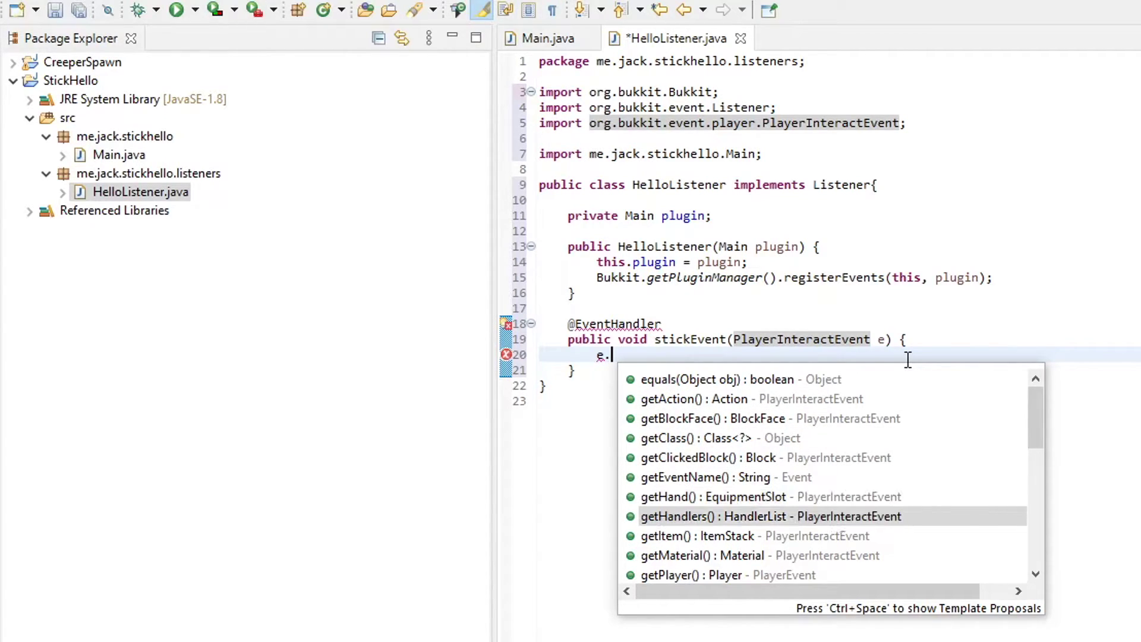
key(Down)
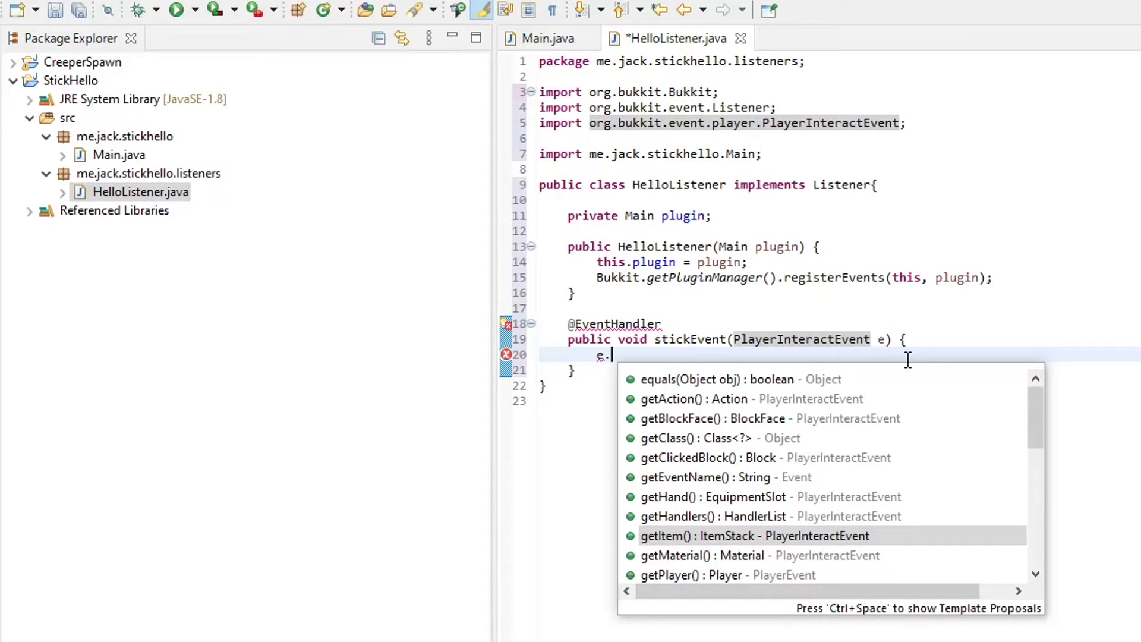
key(Down)
key(Down)
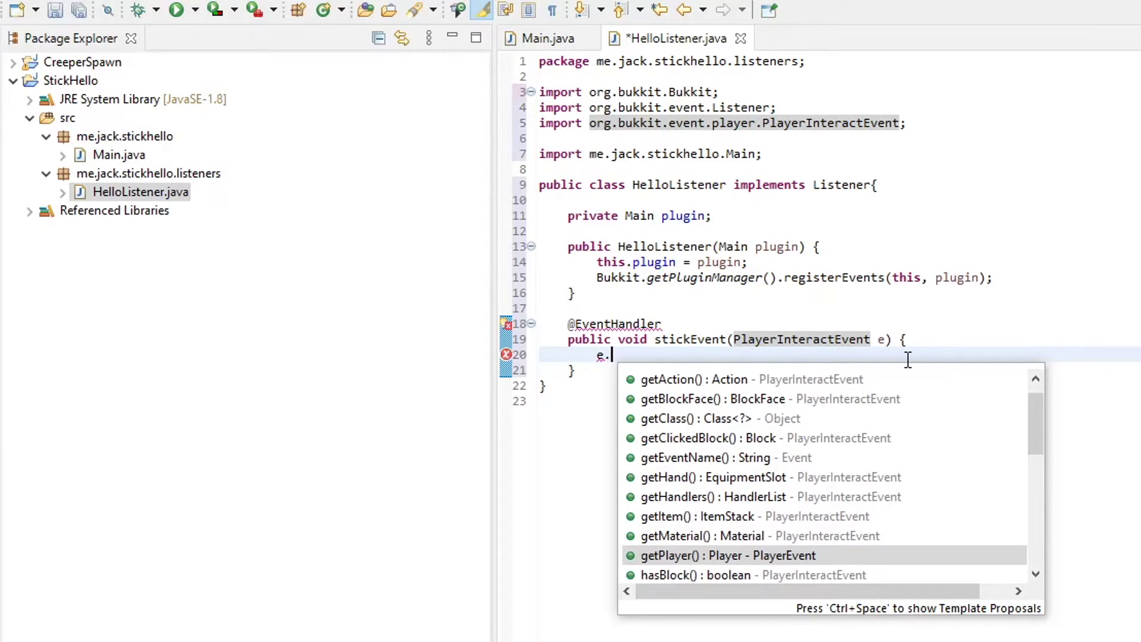
key(Down)
key(Down)
key(Down)
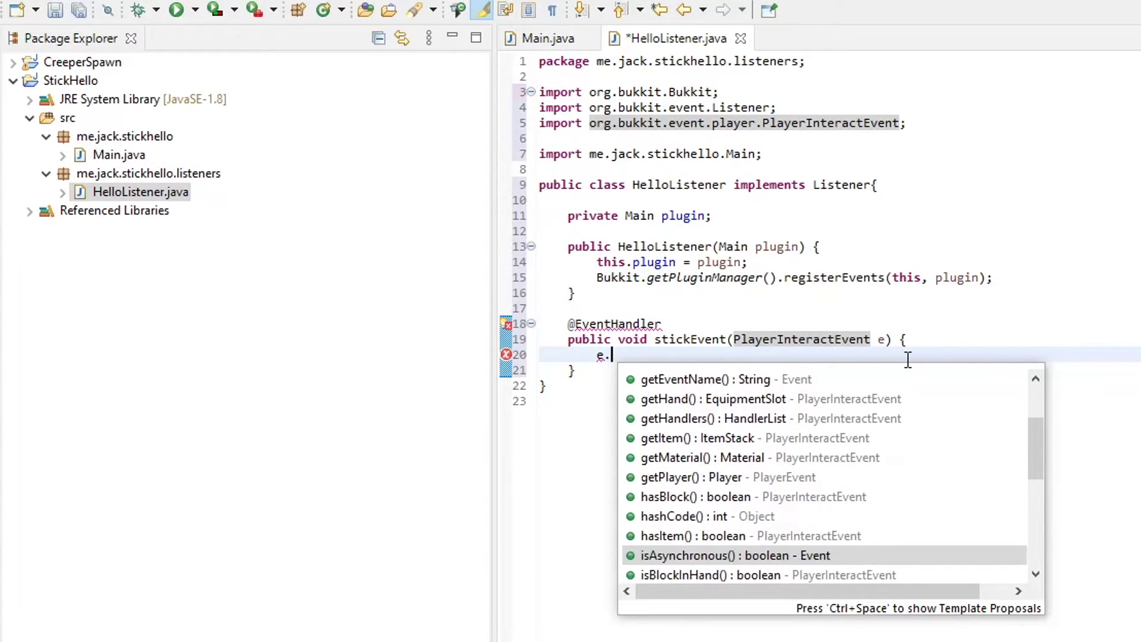
double_click(683, 477)
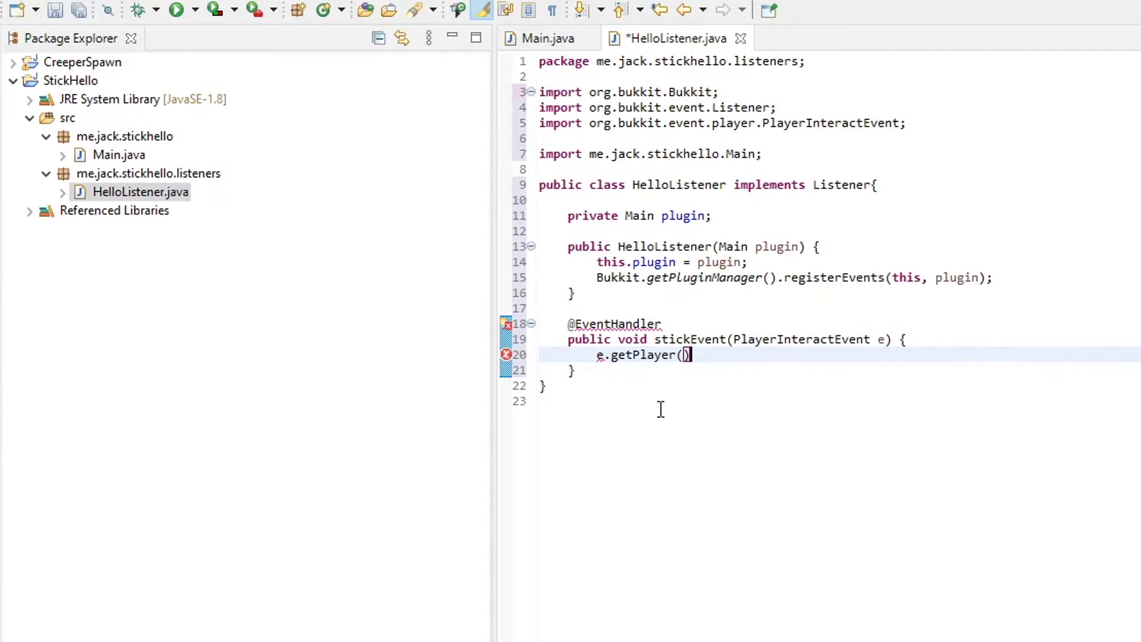
key(Home)
text(Pl)
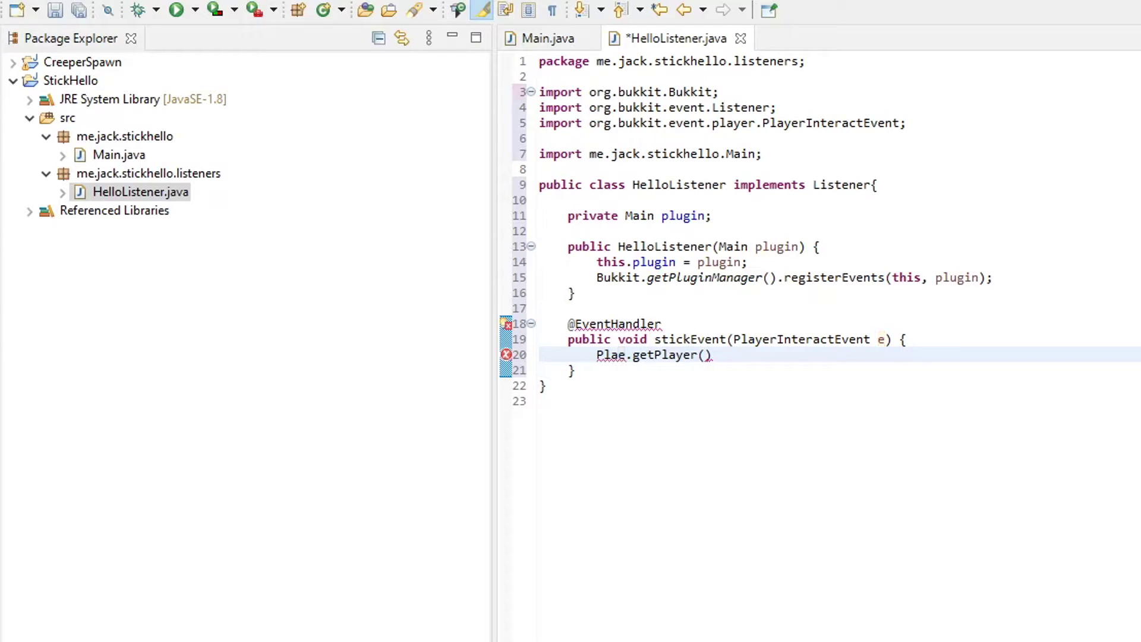
text(ayer)
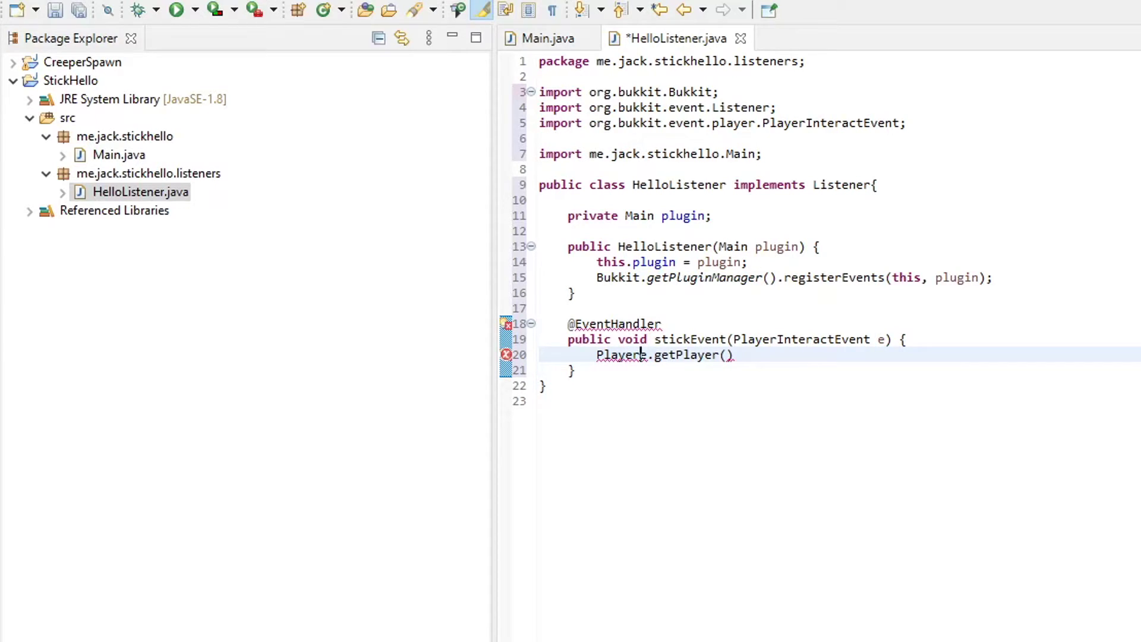
text( p =)
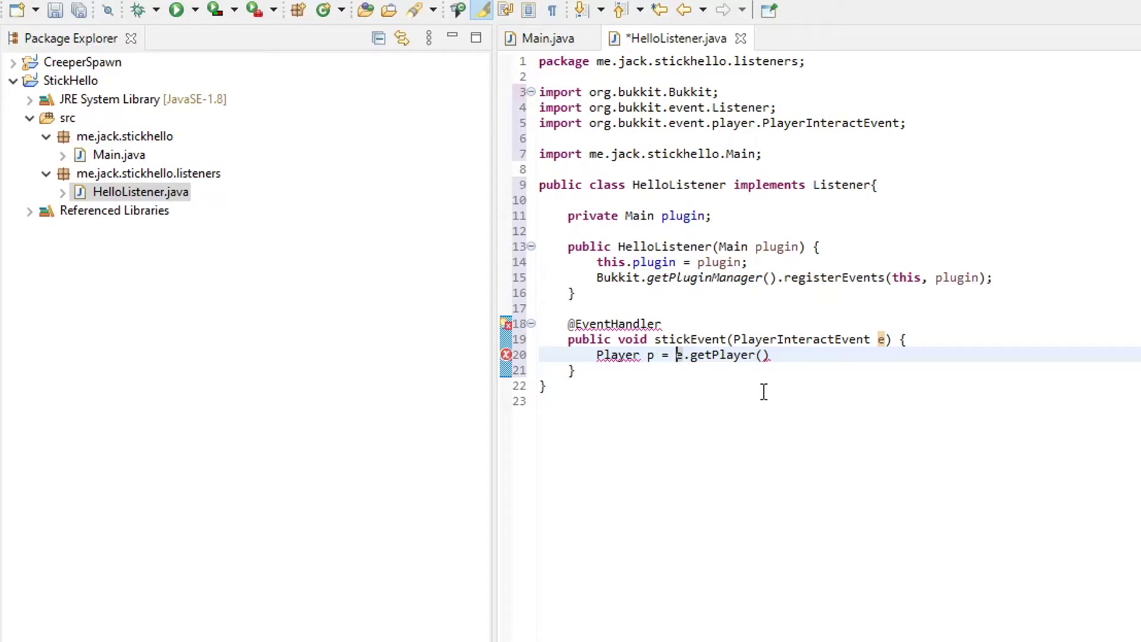
click(796, 355)
text(;)
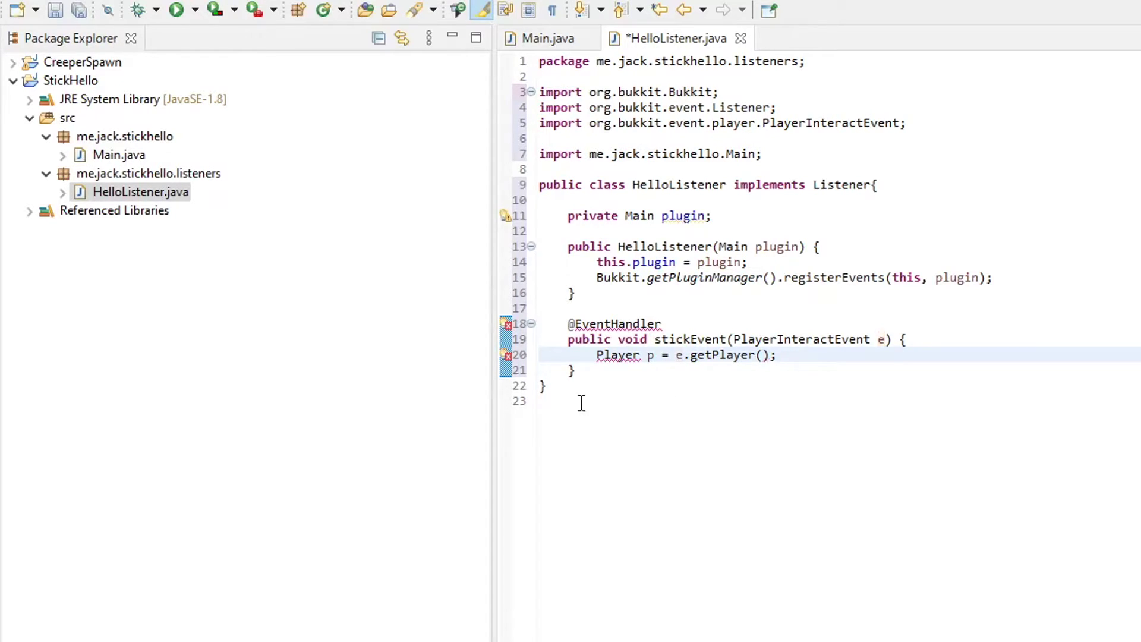
mouse_move(618, 354)
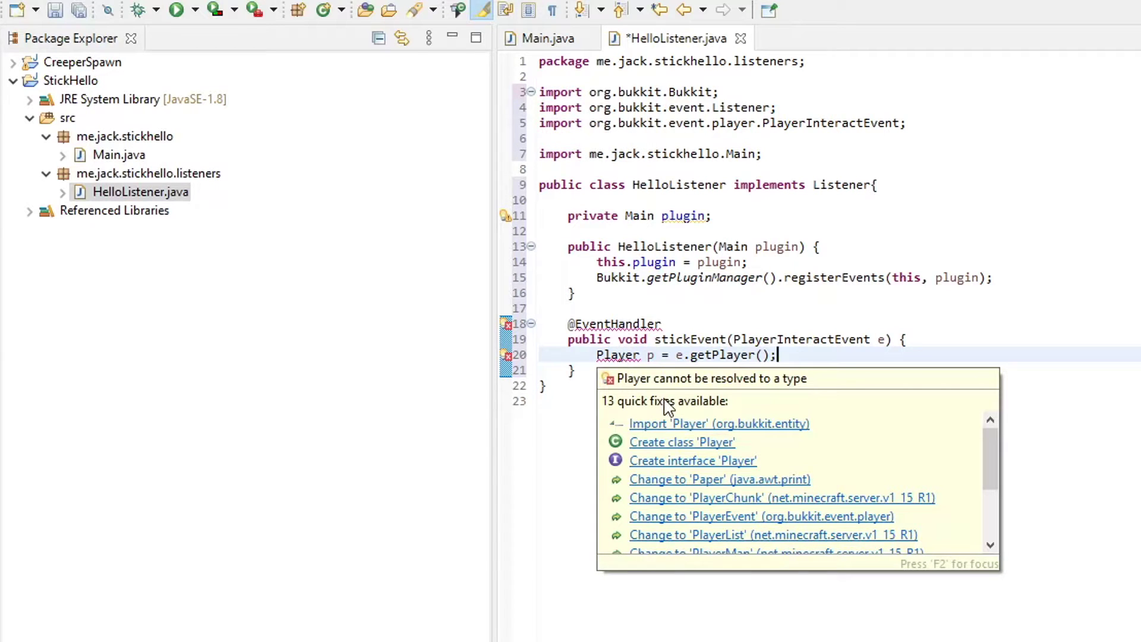
Import Player, add p.sendMessage("hello"), and insert blank lines above it
click(710, 441)
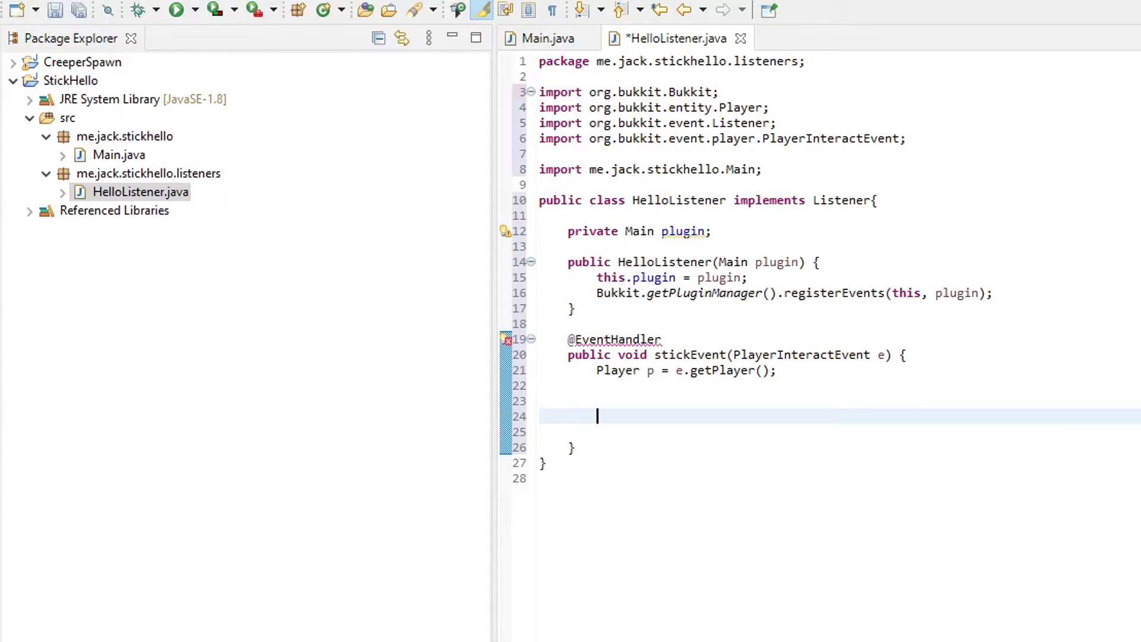
text(p.sendMe)
key(Return)
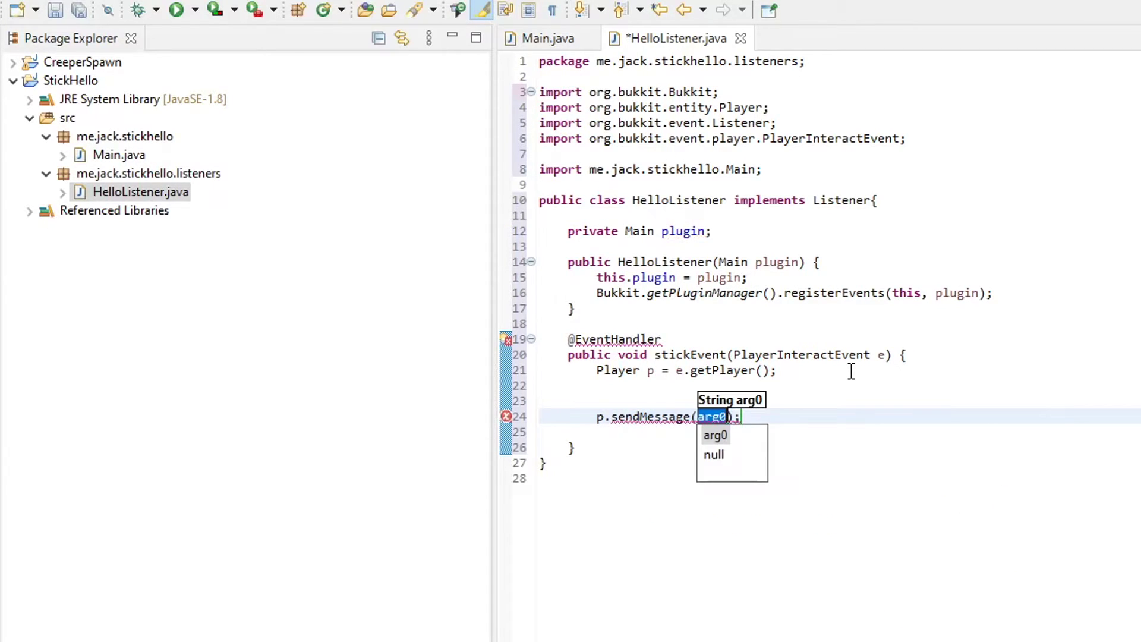
text(")
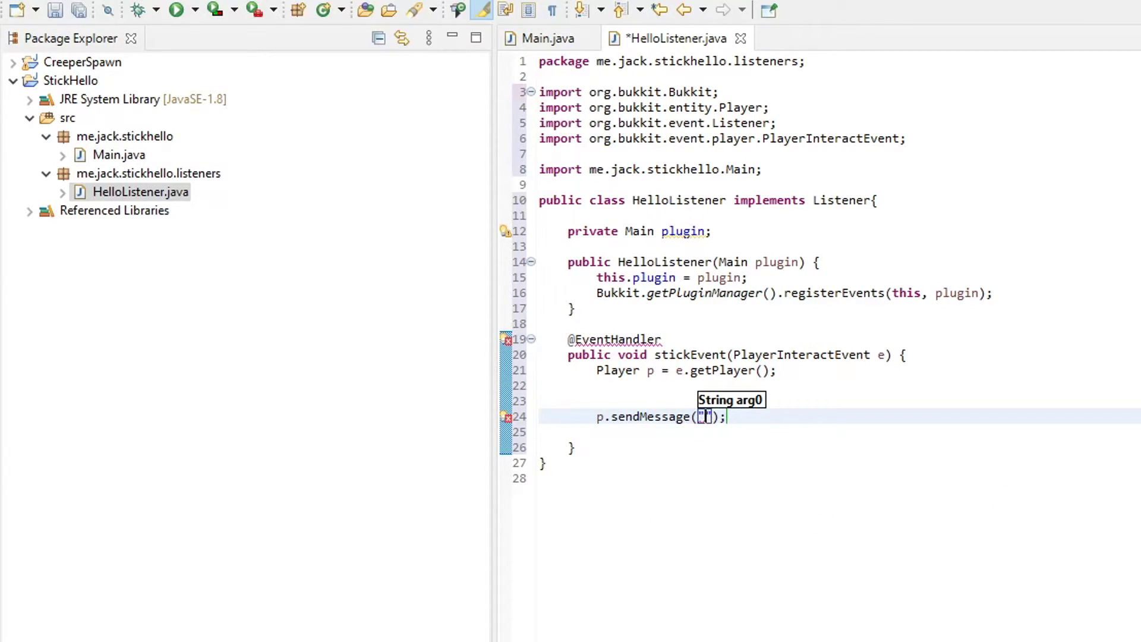
text(hello)
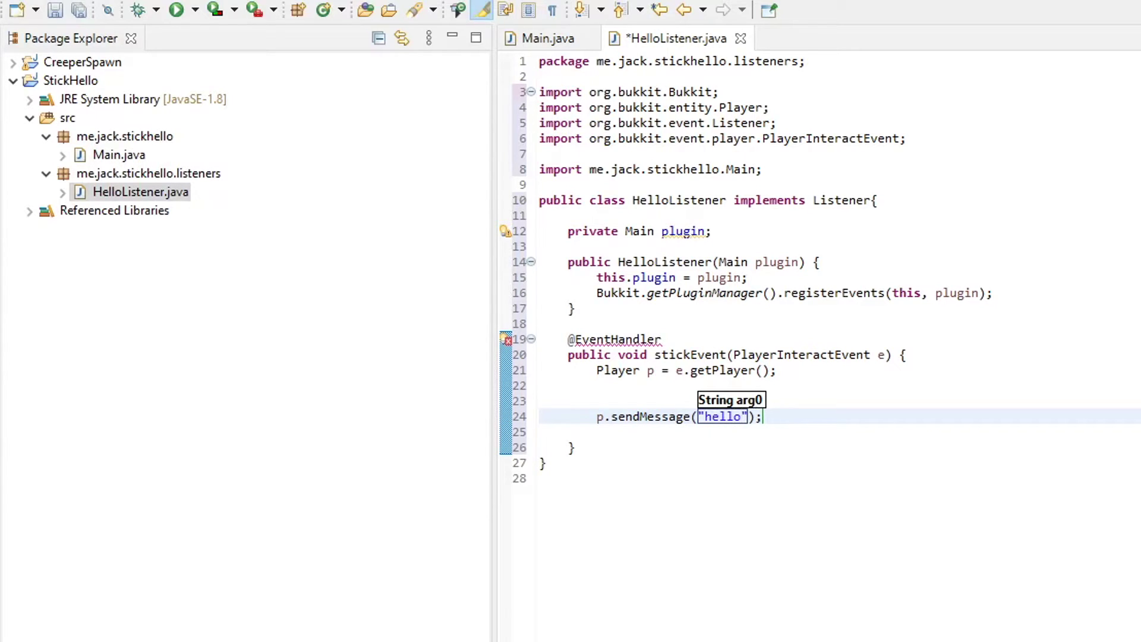
key(Up)
key(Down)
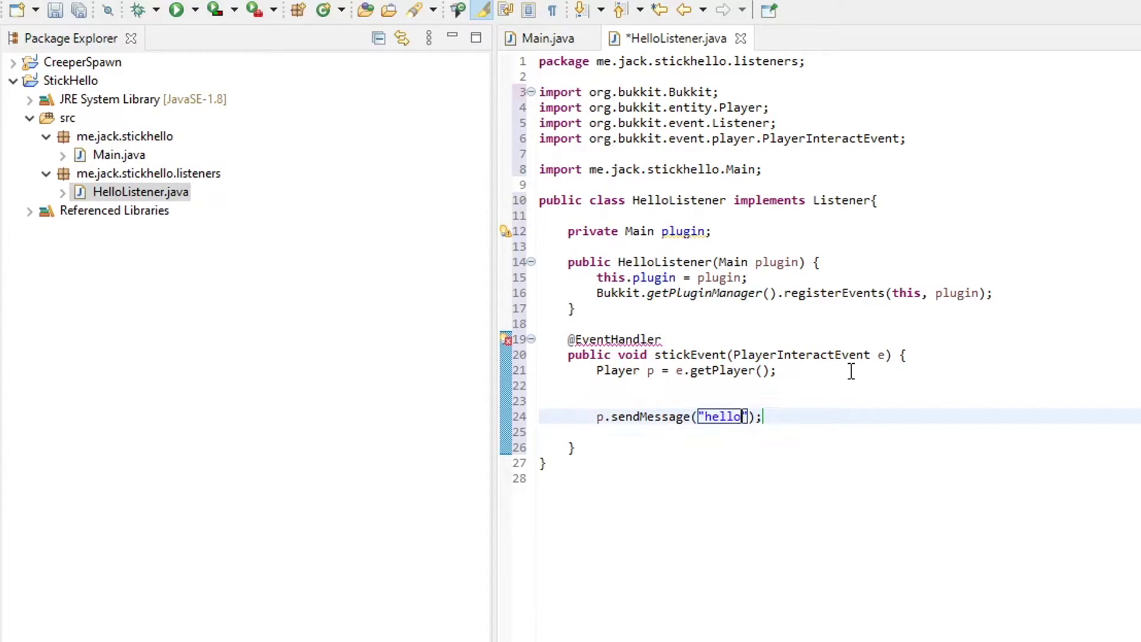
key(Up)
key(Up)
key(Up)
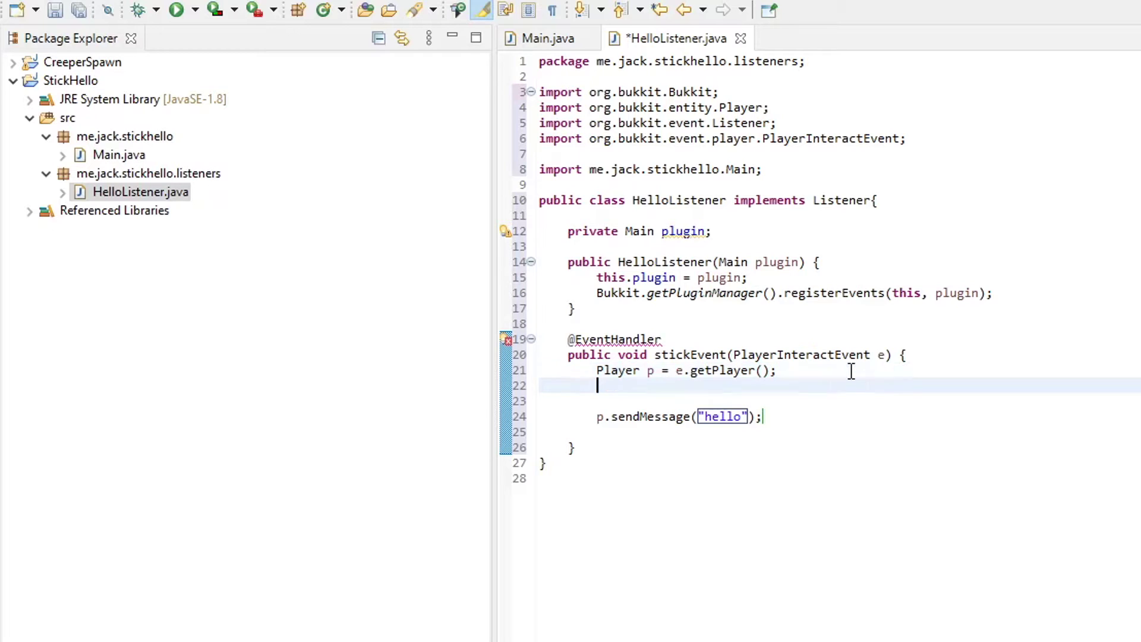
key(Down)
key(Down)
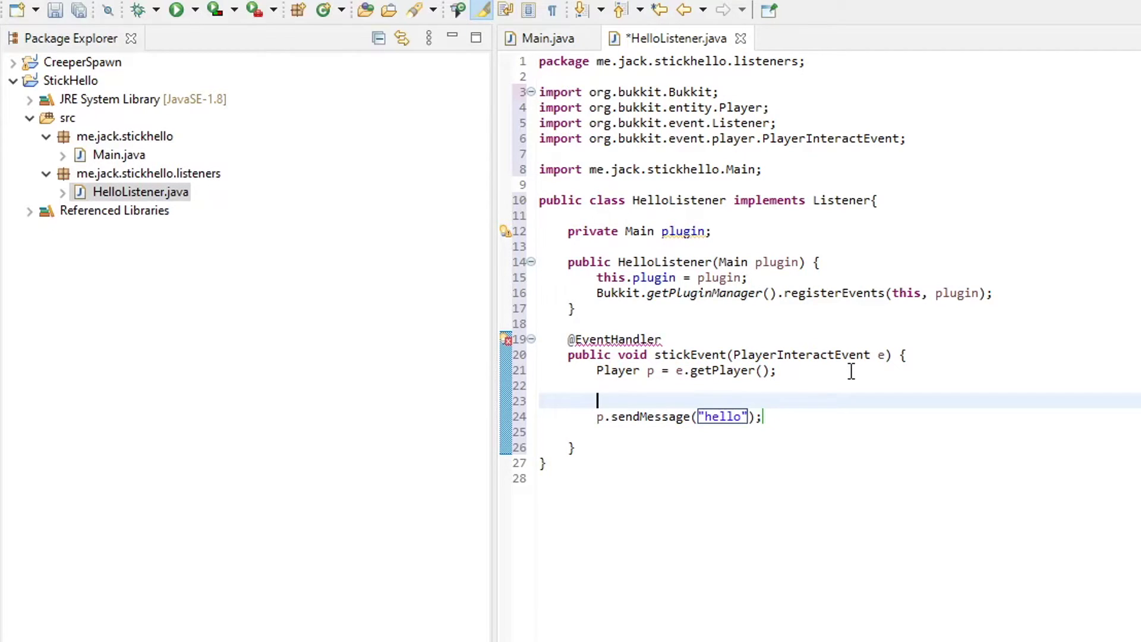
key(Return)
key(Return)
key(Up)
key(Up)
key(Up)
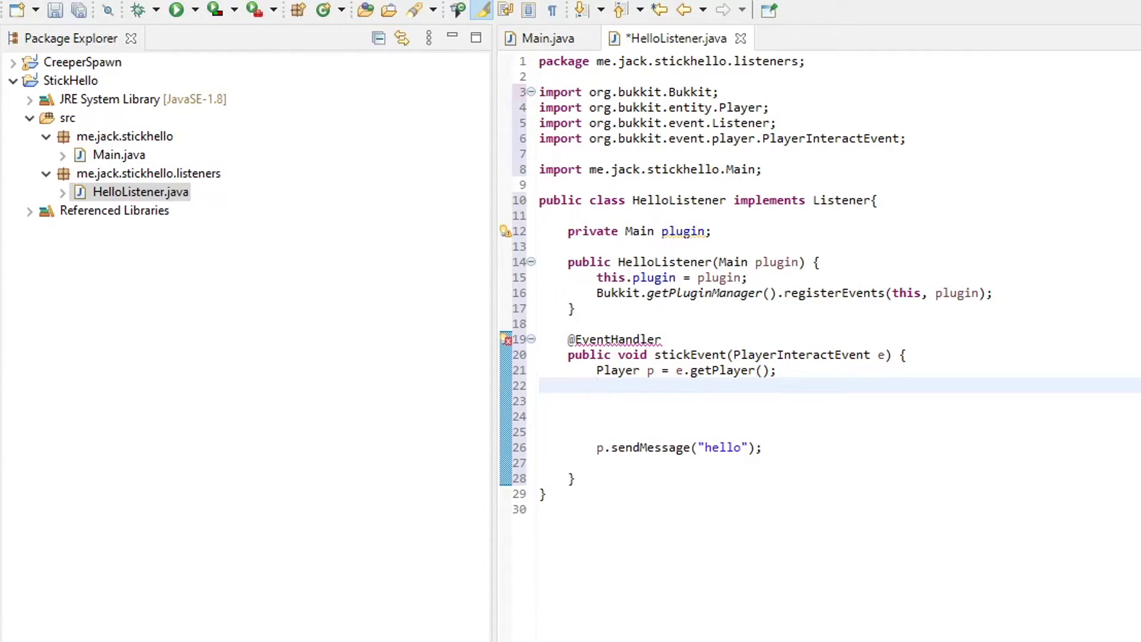
text(Material mat = )
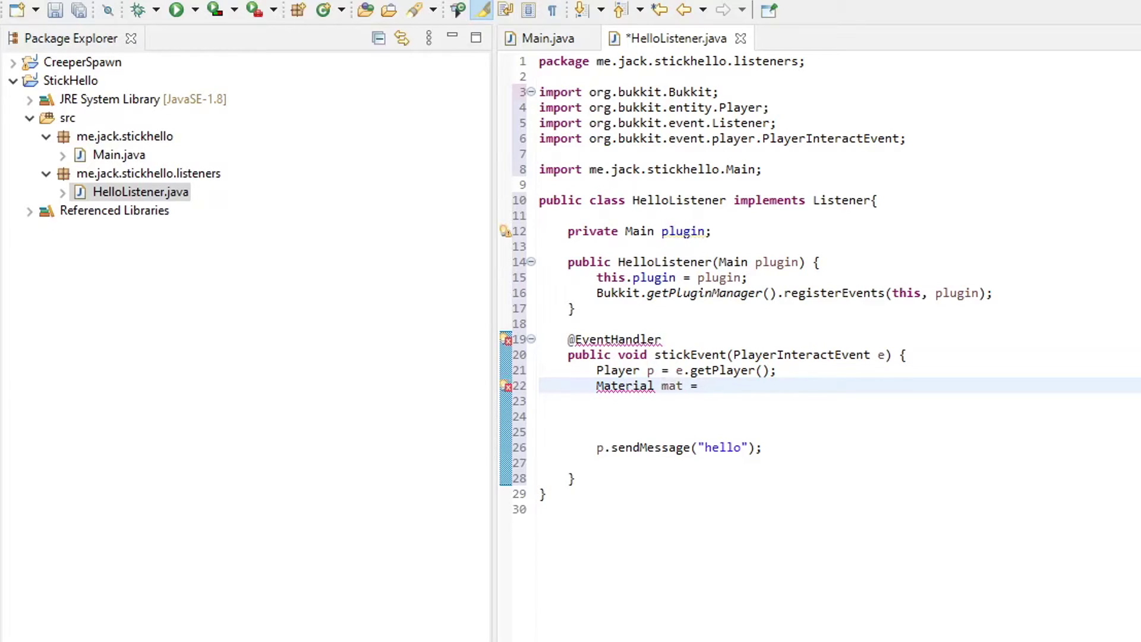
text(e.get)
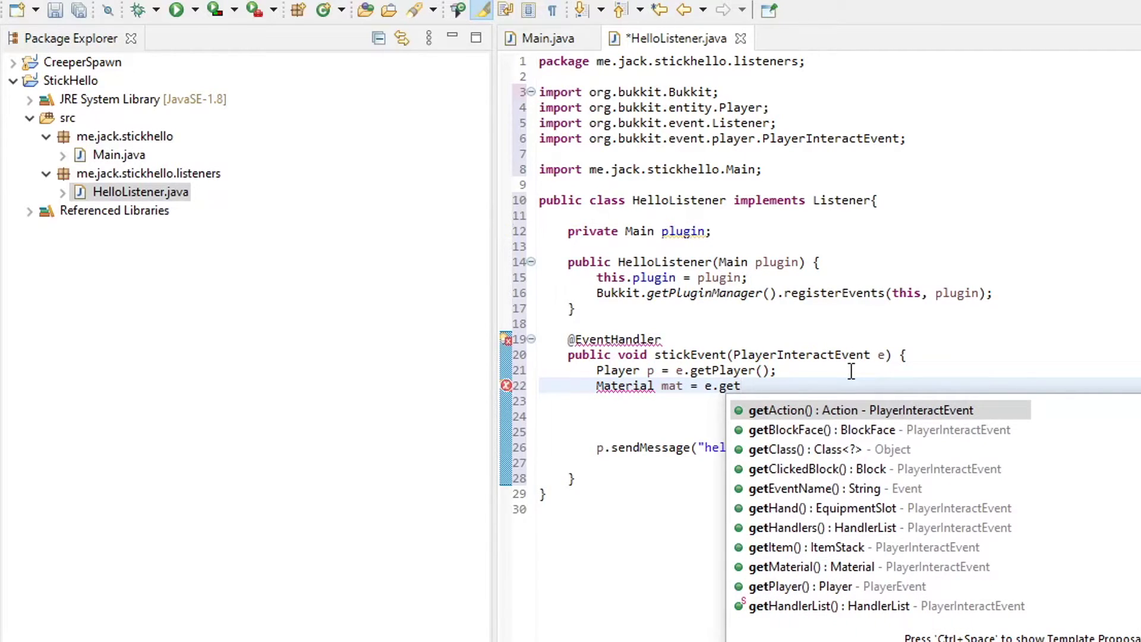
text(Item)
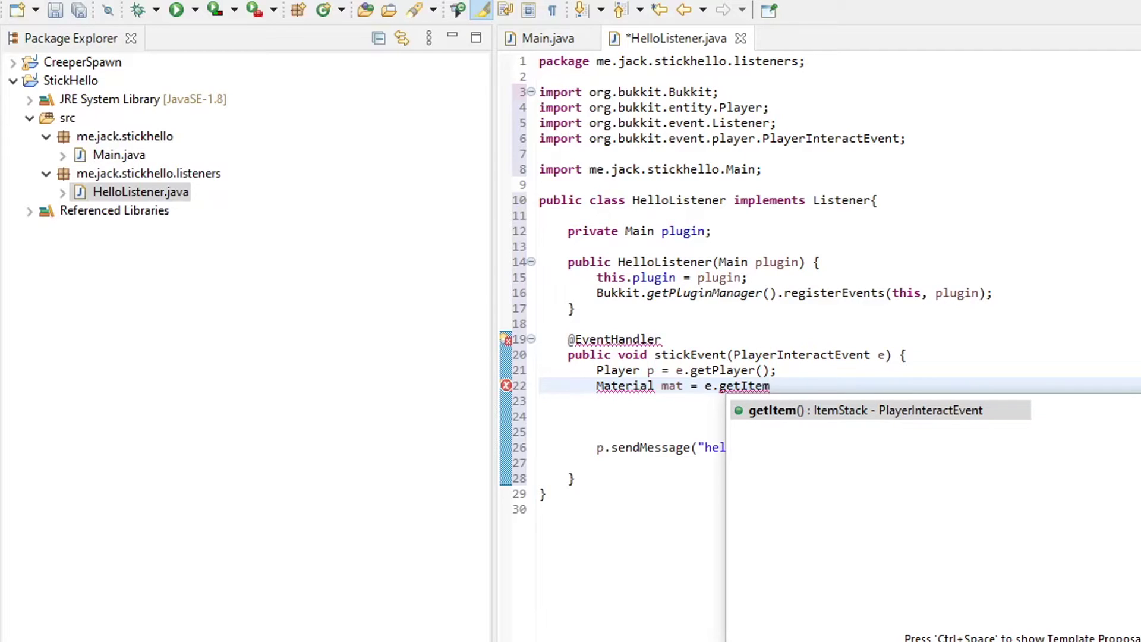
text(()
text();)
Write 'Material mat = e.getItem().getType();' on line 22
key(Left)
key(Left)
key(Left)
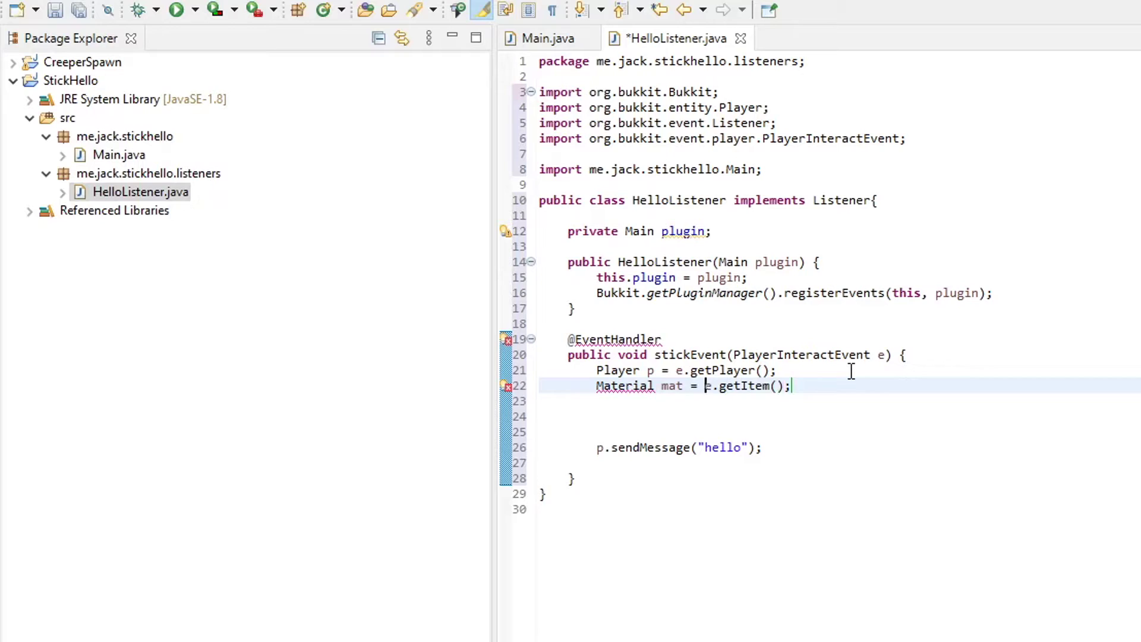
key(Right)
key(Right)
key(Right)
key(Left)
key(Left)
key(Right)
key(Right)
key(Right)
key(Right)
key(Left)
key(Left)
key(Left)
key(Left)
key(Right)
key(Right)
key(Right)
key(Right)
key(Right)
key(Right)
text(.)
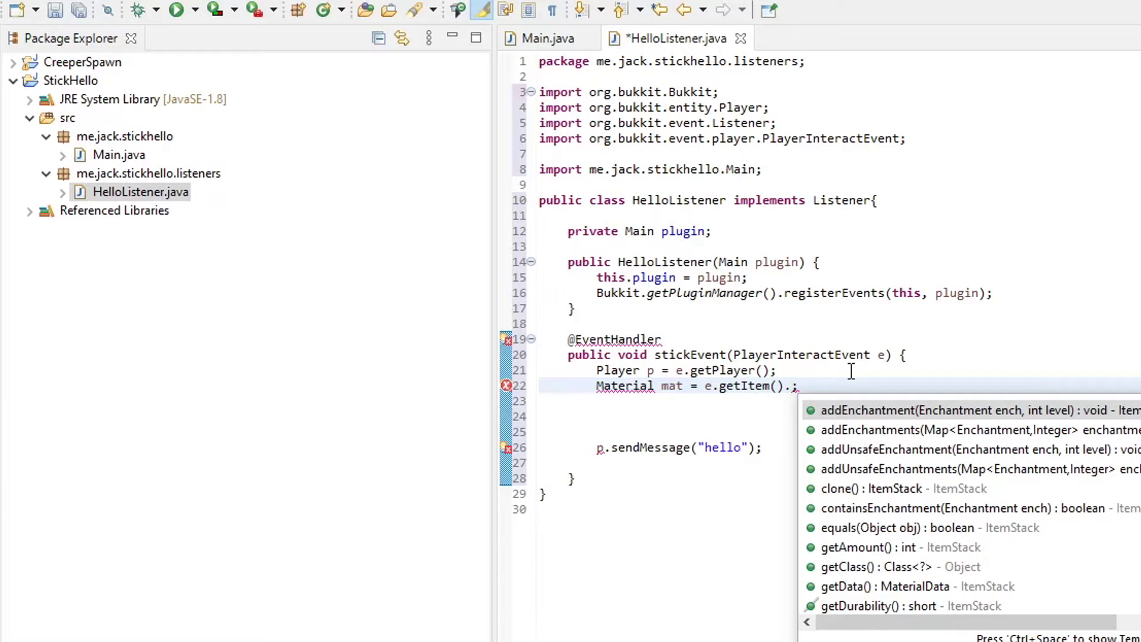
key(Down)
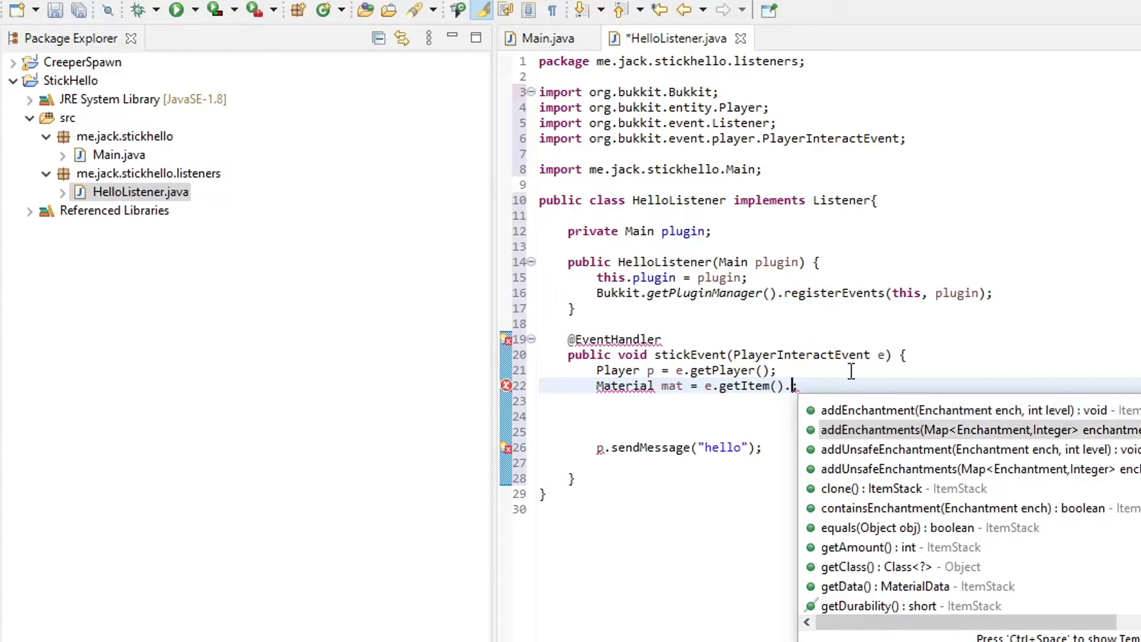
key(Down)
key(Down)
key(Down)
key(Down)
key(Down)
key(Down)
key(Down)
key(Down)
key(Down)
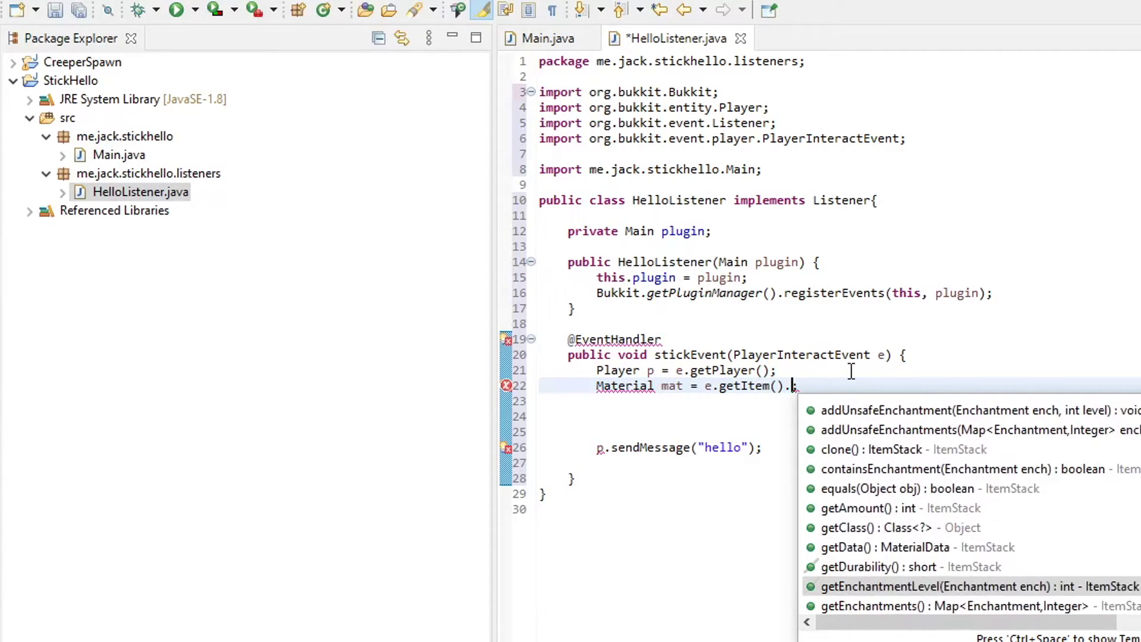
key(Down)
key(Down)
key(Down)
key(Down)
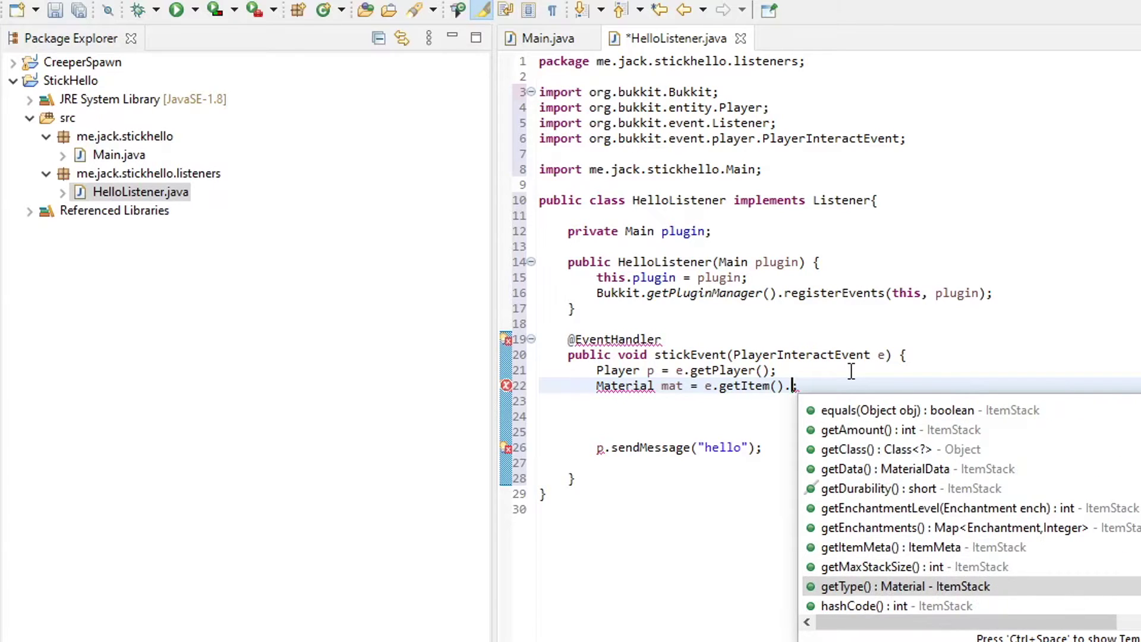
key(Return)
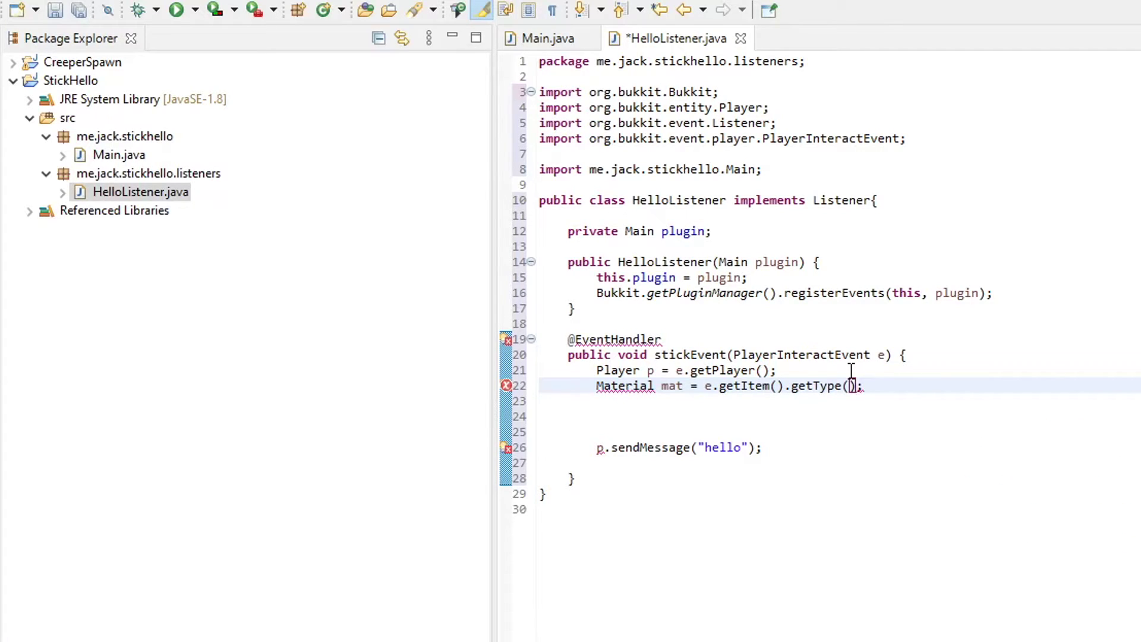
Add the missing org.bukkit.Material import
click(768, 403)
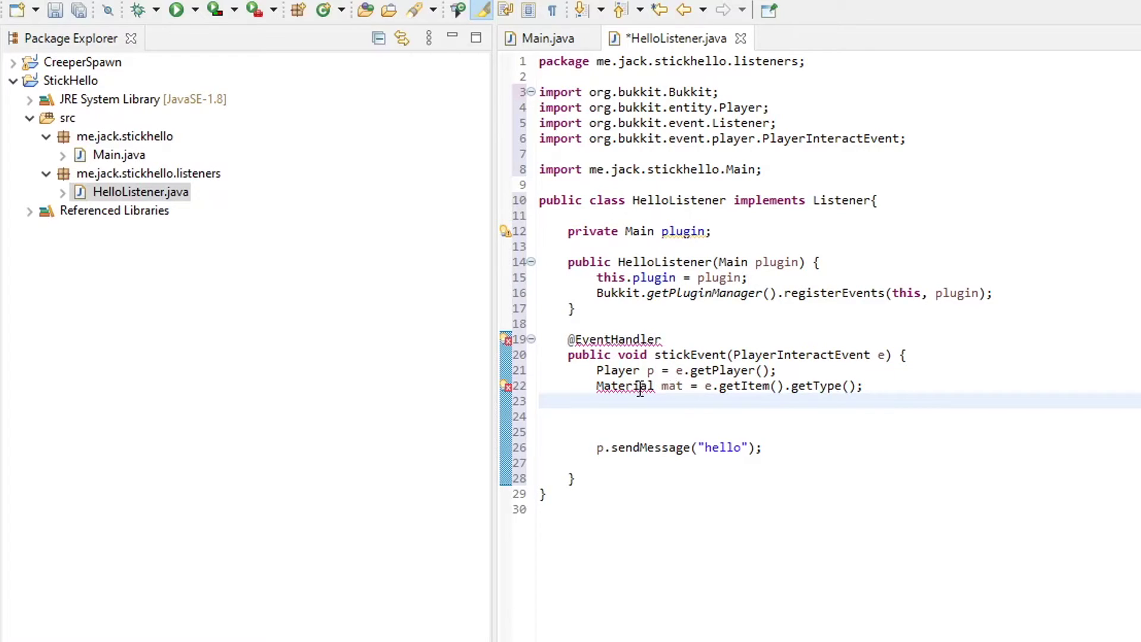
right_click(620, 387)
click(615, 386)
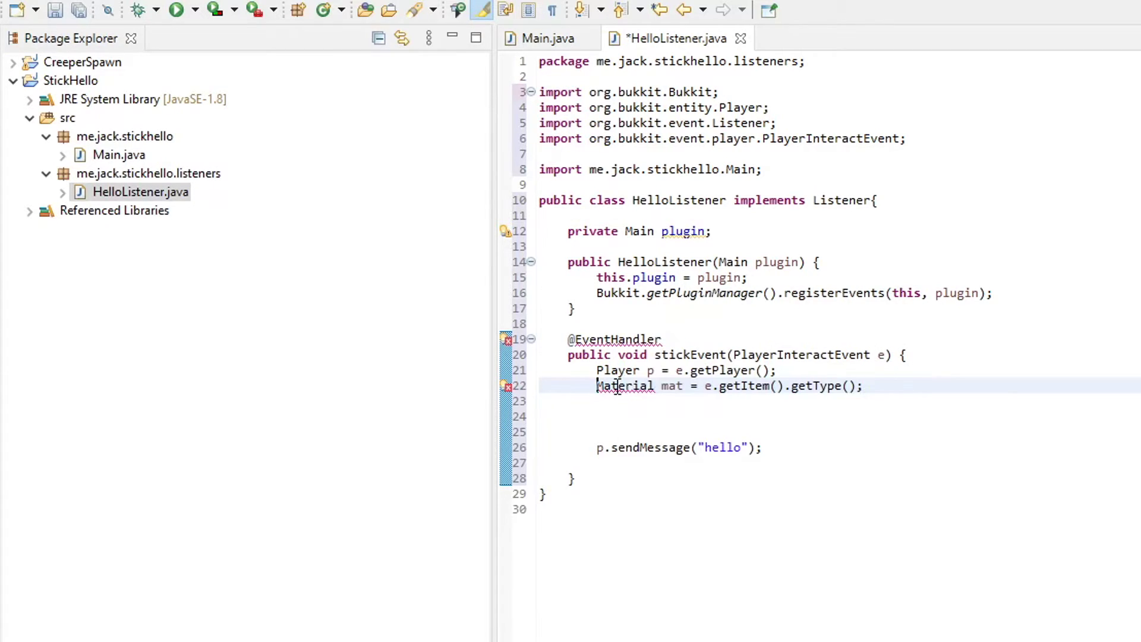
mouse_move(625, 386)
click(672, 470)
click(660, 420)
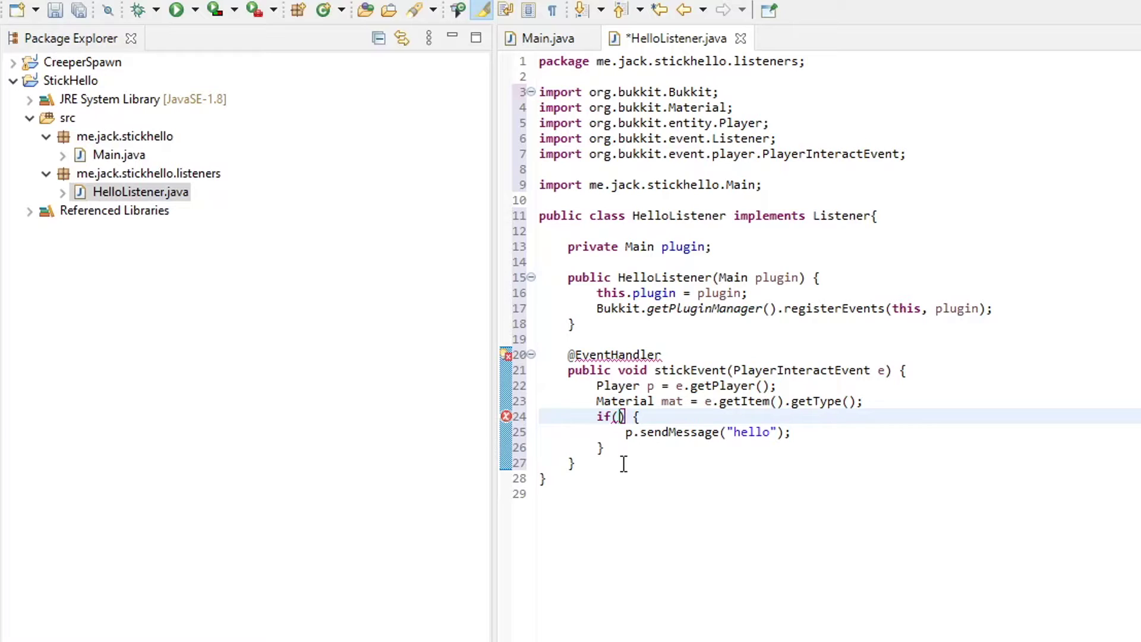
text(mat == )
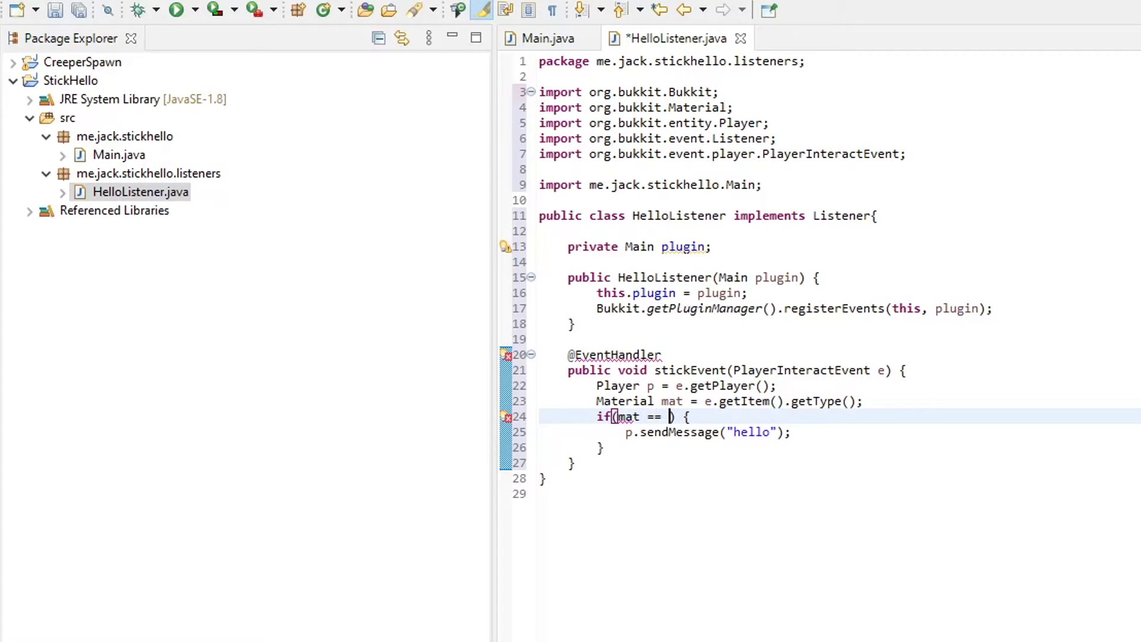
text(Material.)
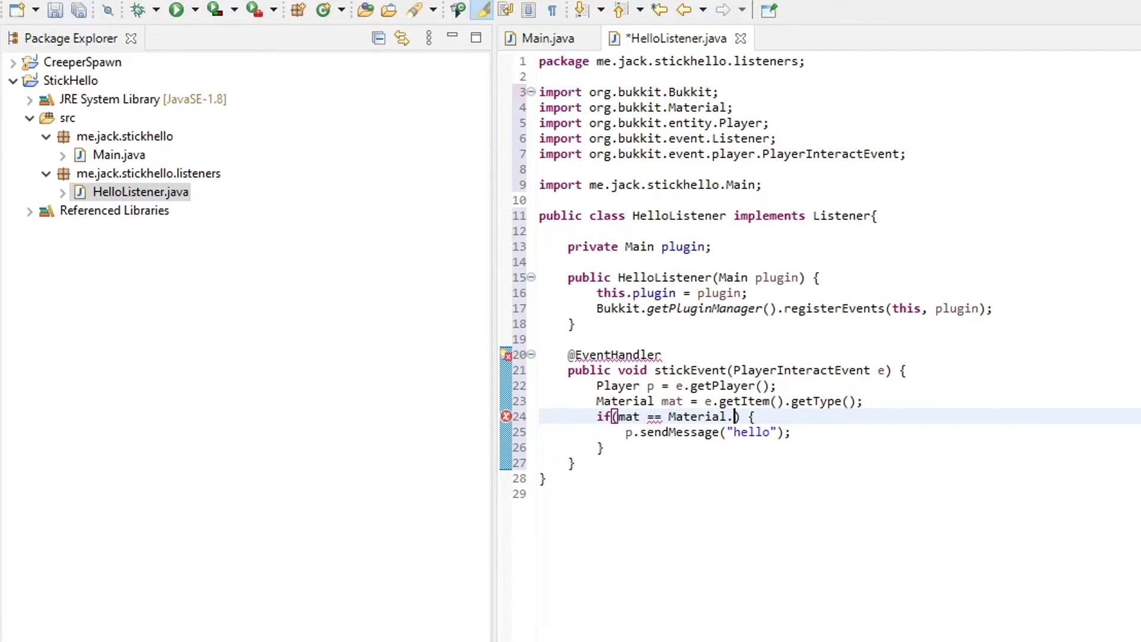
text(st)
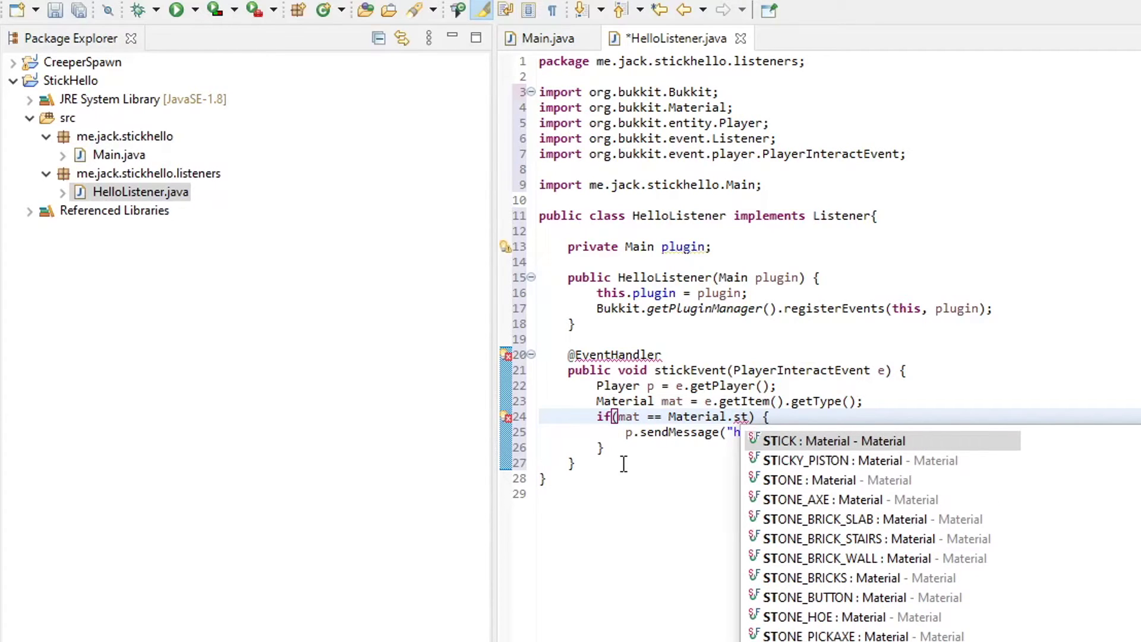
Set the if condition to mat == Material.STICK
key(Return)
key(Down)
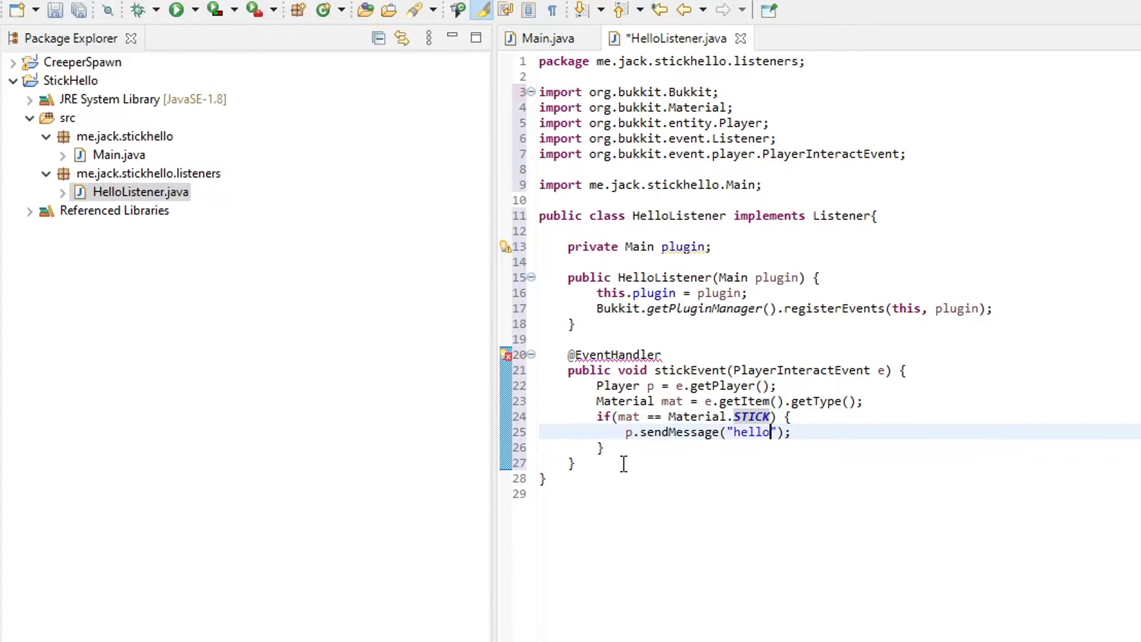
Import EventHandler from org.bukkit.event and save HelloListener
click(607, 447)
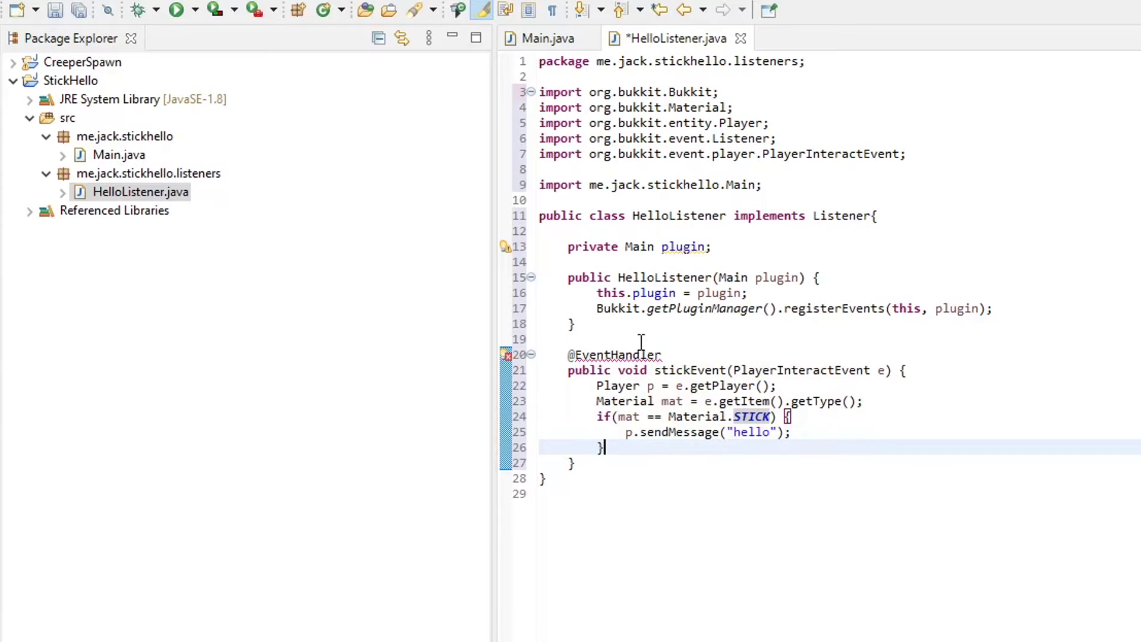
mouse_move(615, 355)
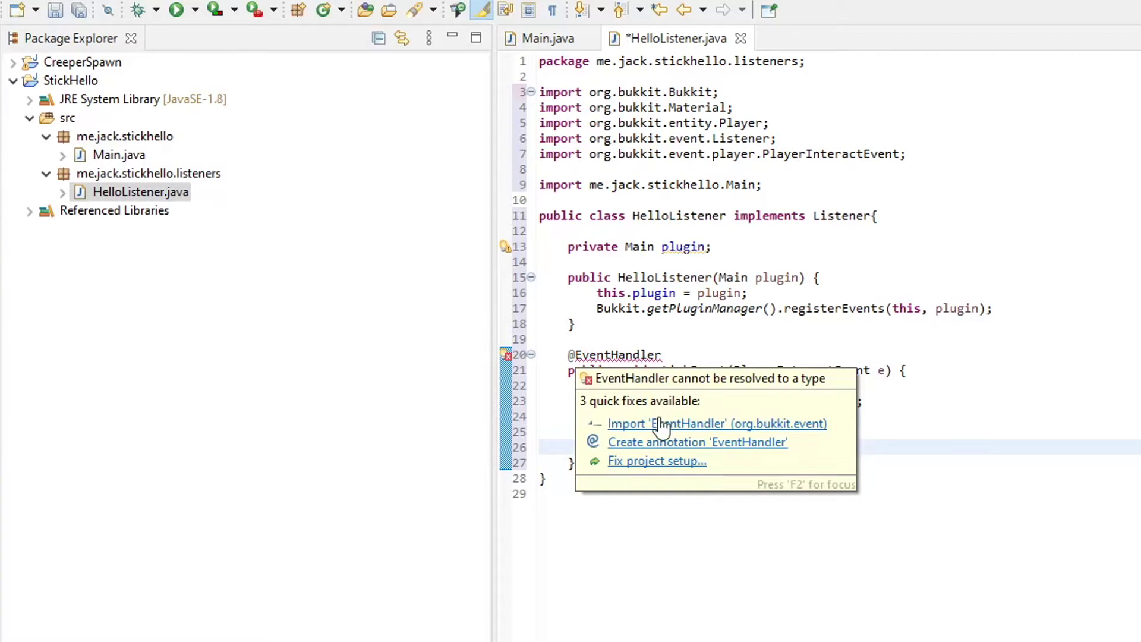
click(664, 424)
key(ctrl+s)
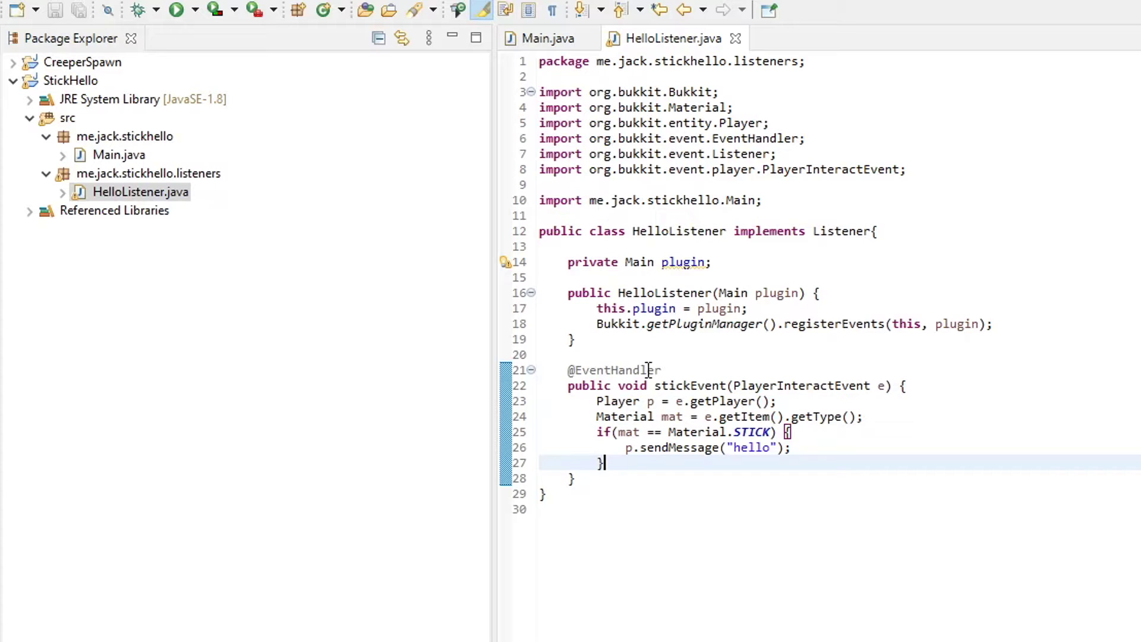
Change line 26's sendMessage text in HelloListener to 'hello, you are holding a stick!'
drag(569, 369, 609, 477)
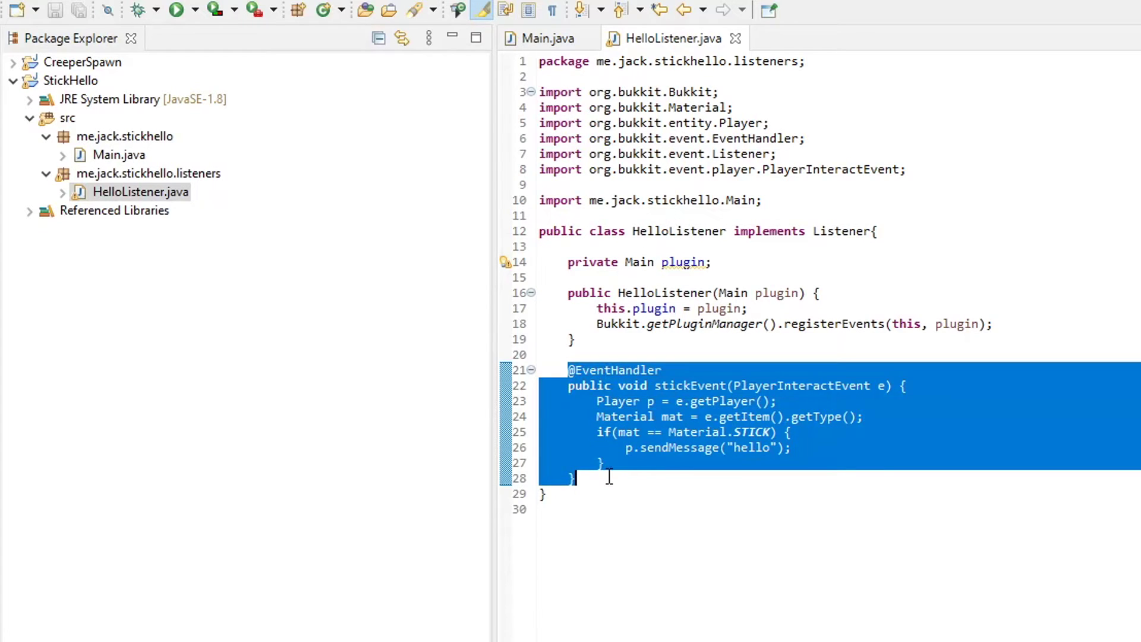
click(846, 446)
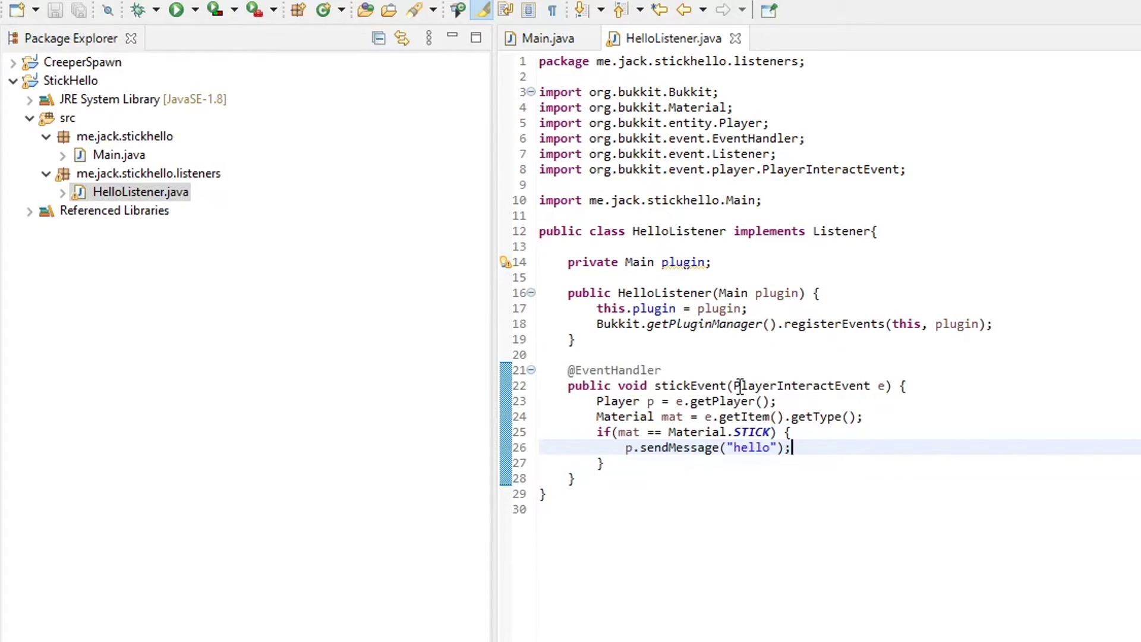
drag(735, 385, 843, 385)
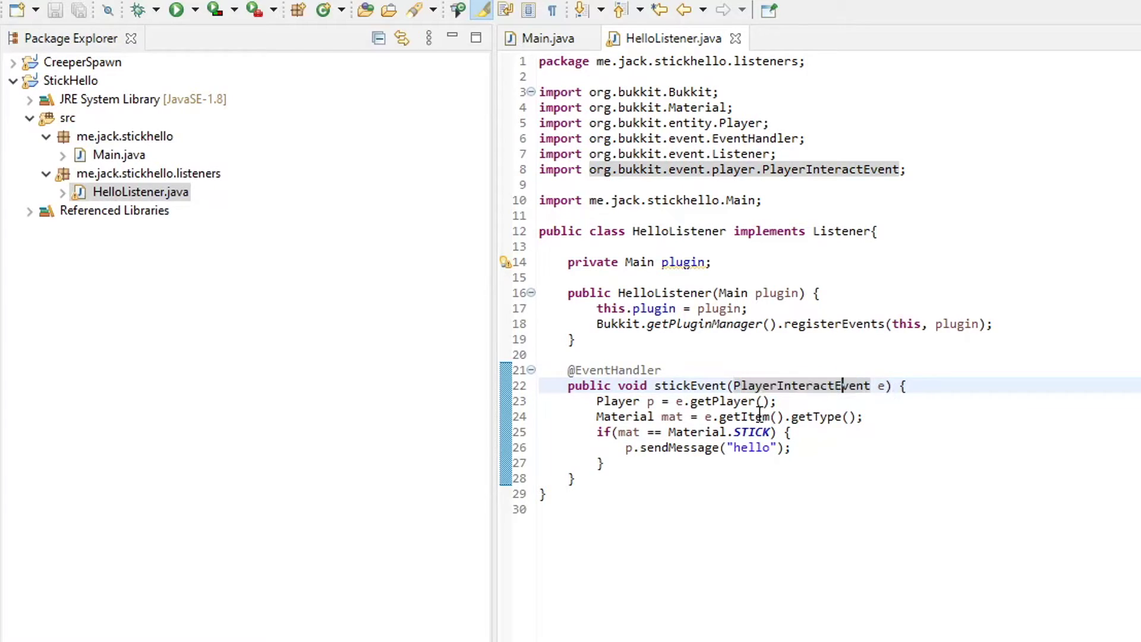
click(619, 401)
click(874, 404)
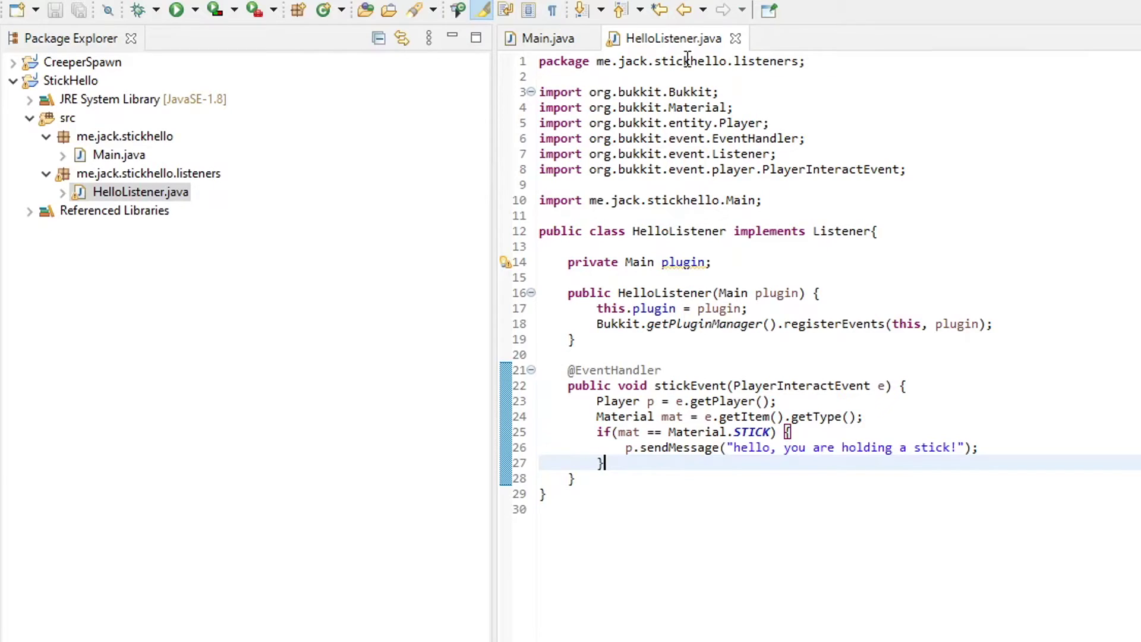
In Main.java, create new HelloListener(this), import HelloListener from the listeners package, and save
click(546, 40)
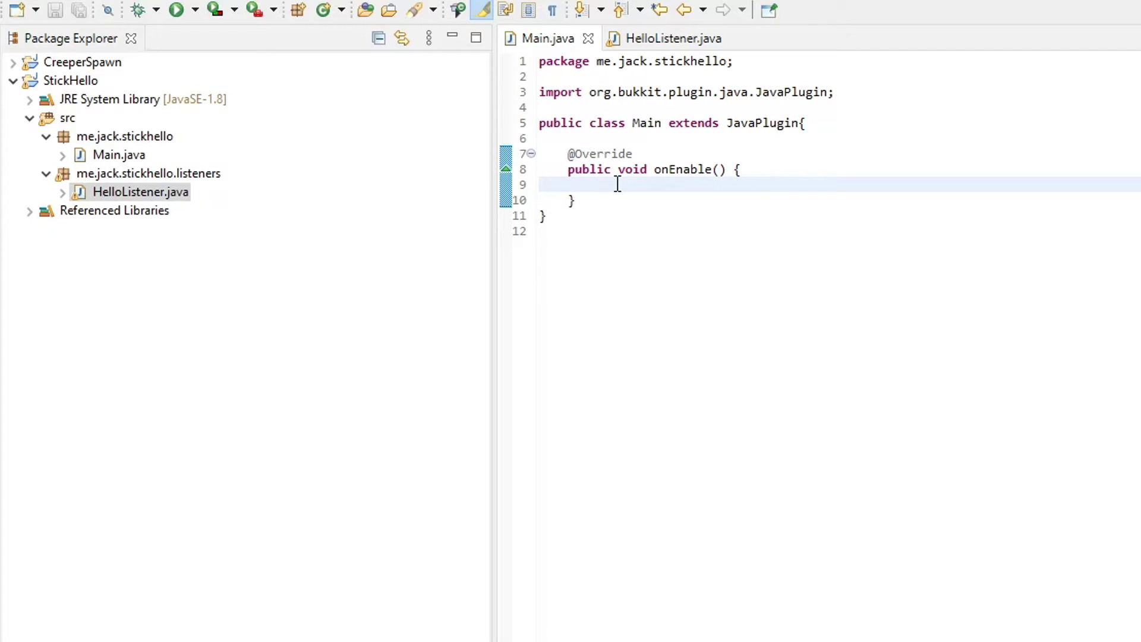
text(new )
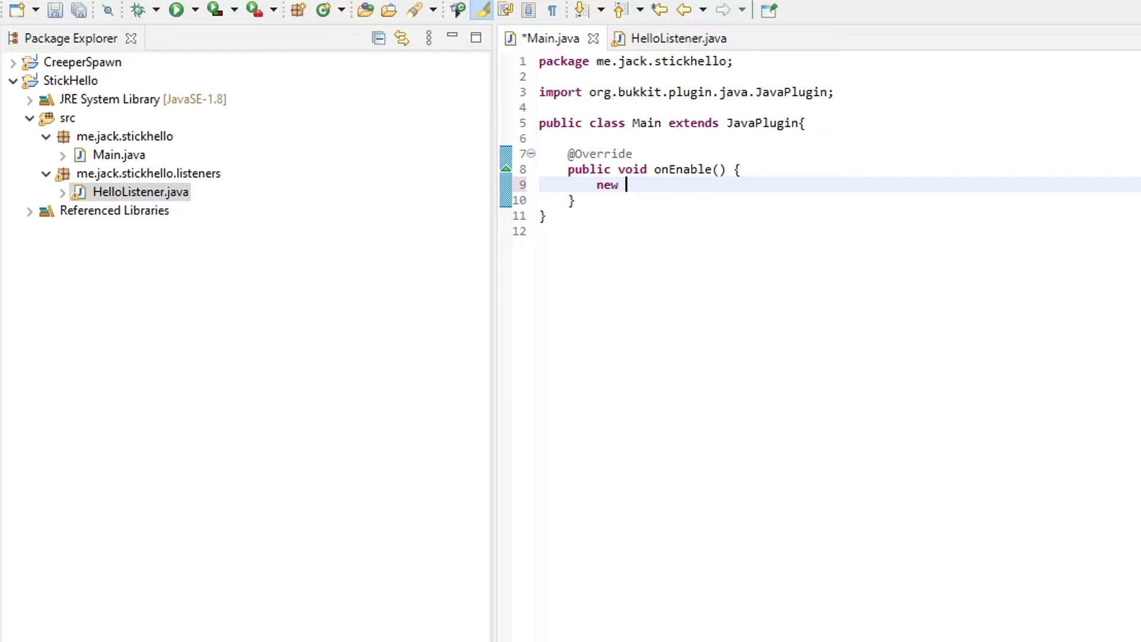
text(HelloListener)
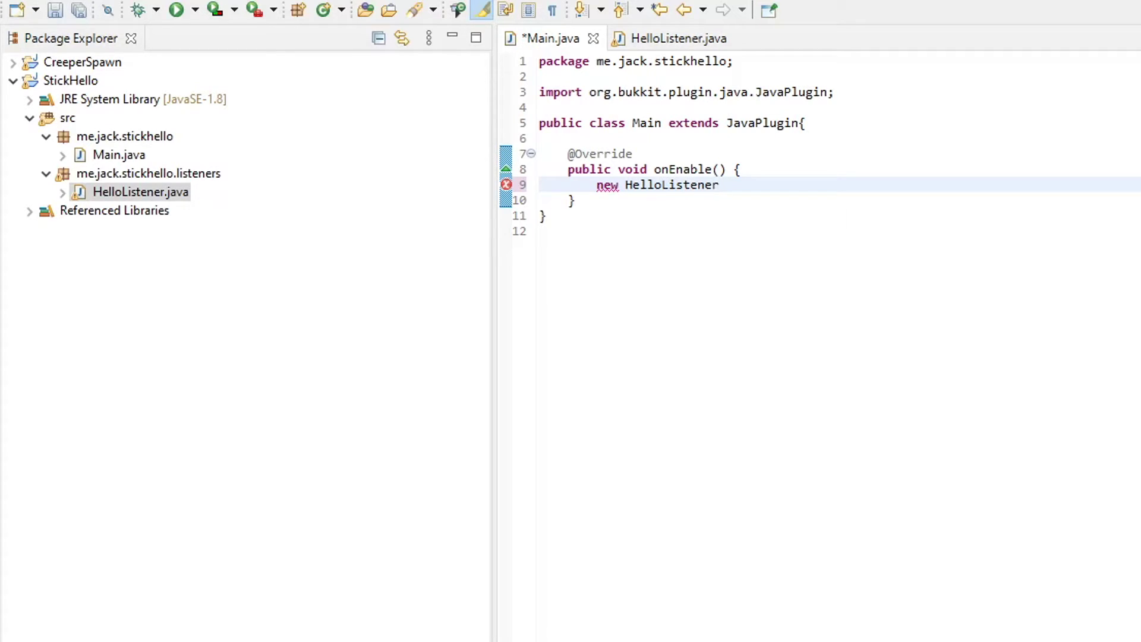
text(()
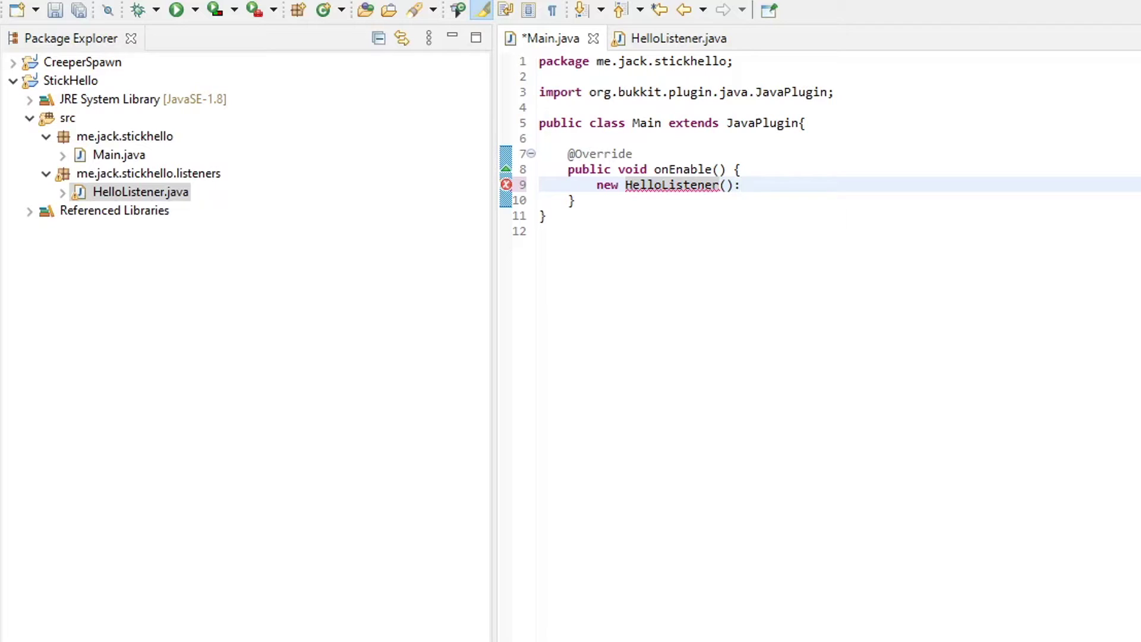
text();)
text(this)
key(Up)
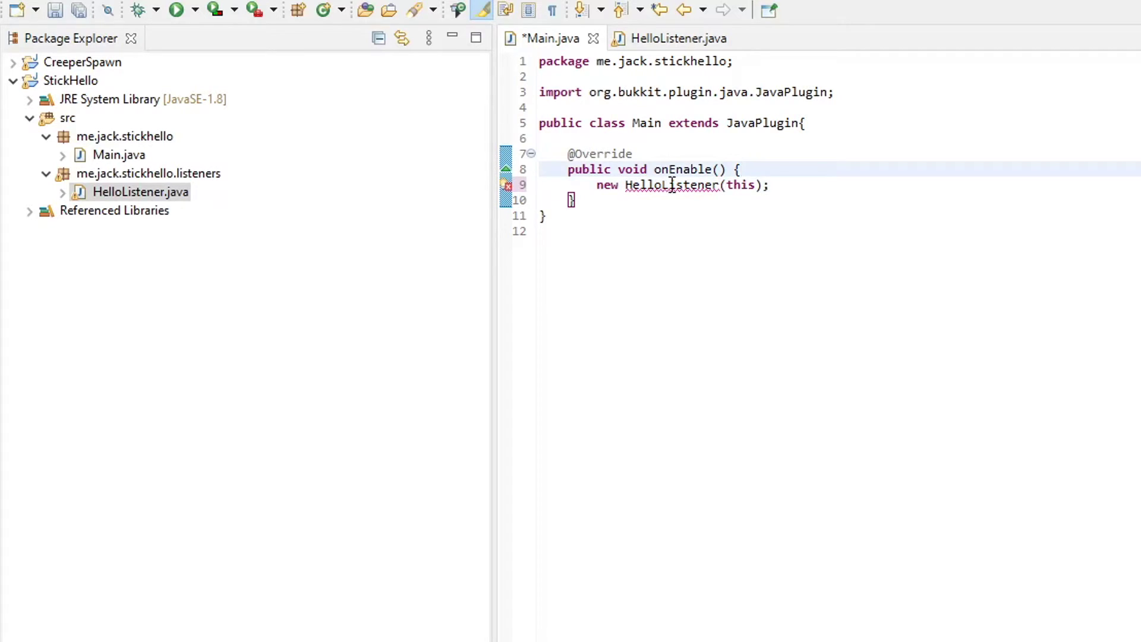
mouse_move(671, 185)
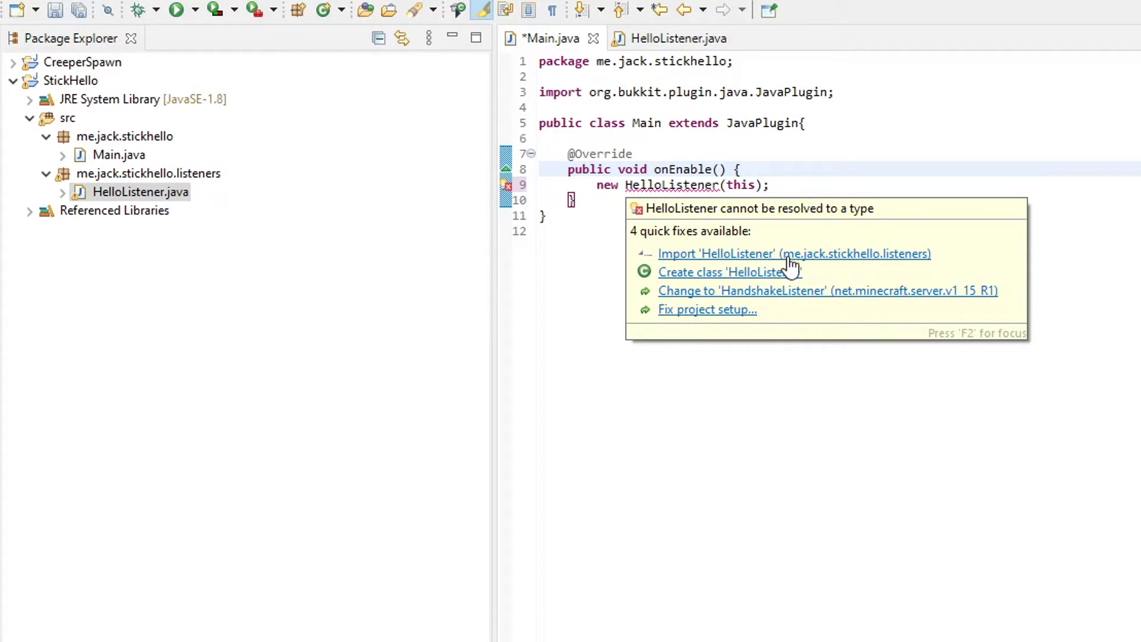
click(864, 254)
key(ctrl+s)
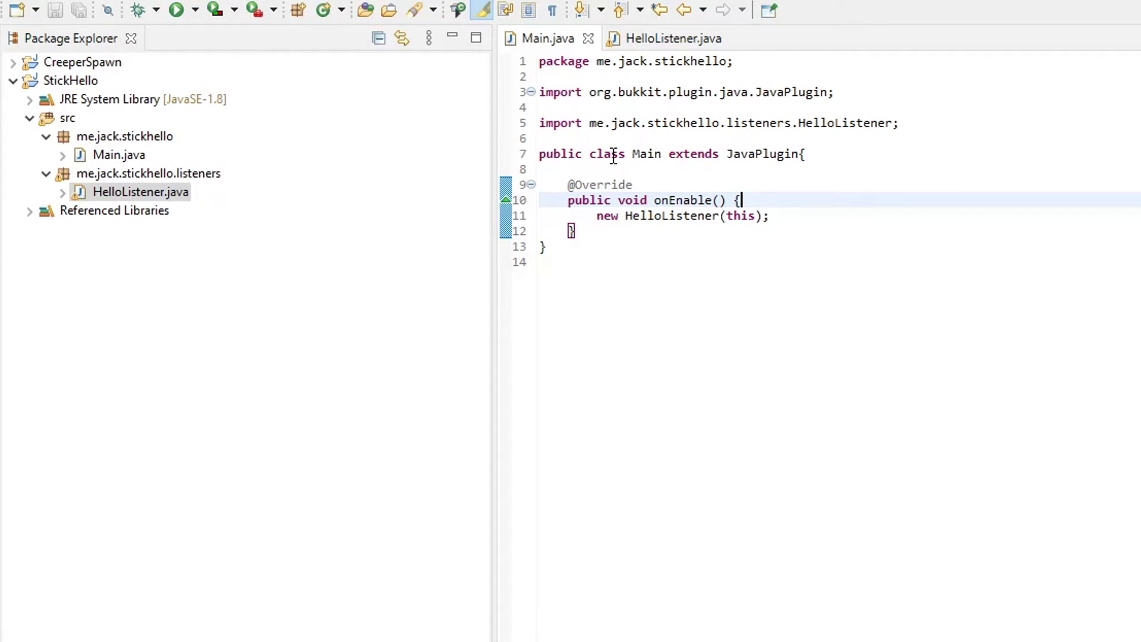
Create plugin.yml in StickHello with name StickHello, version 1.0 and author Jack
right_click(66, 81)
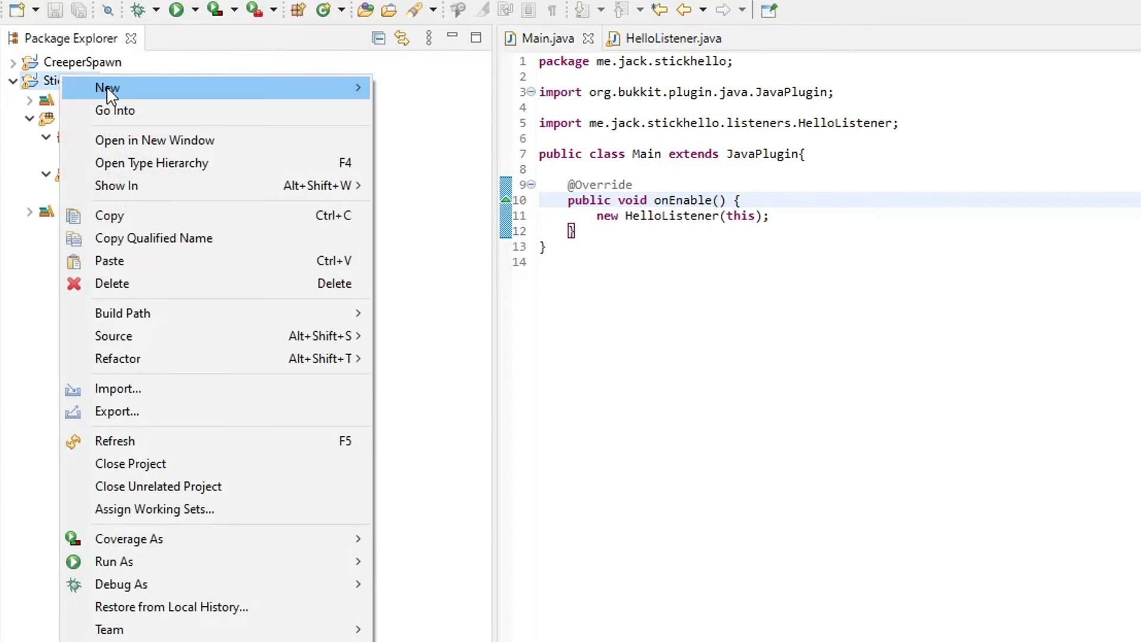
mouse_move(214, 88)
click(422, 344)
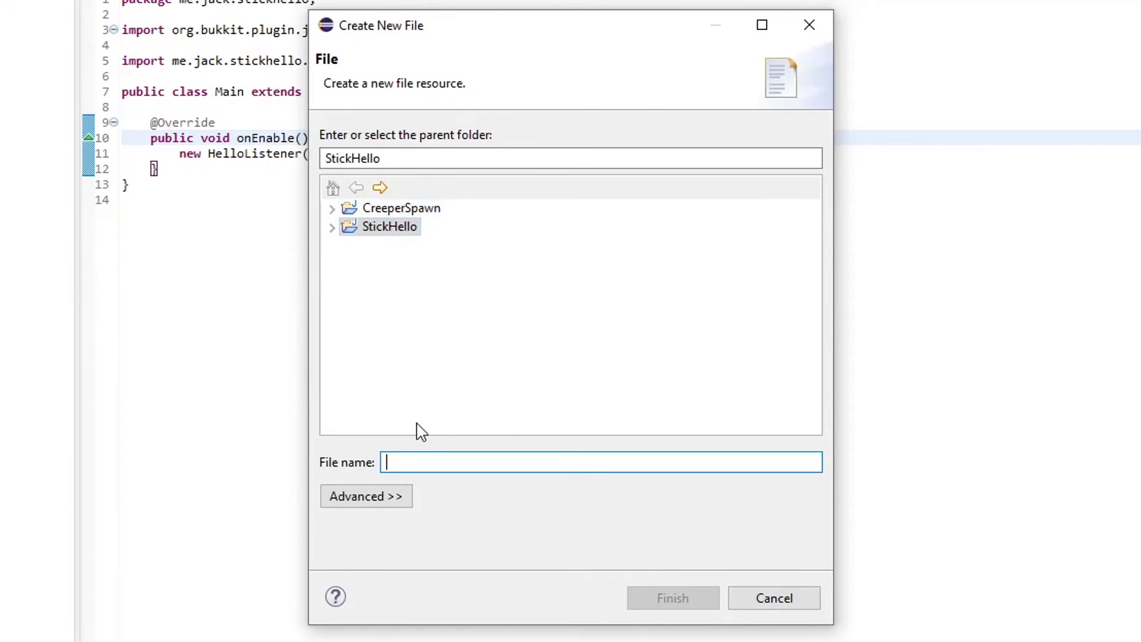
text(plugin.)
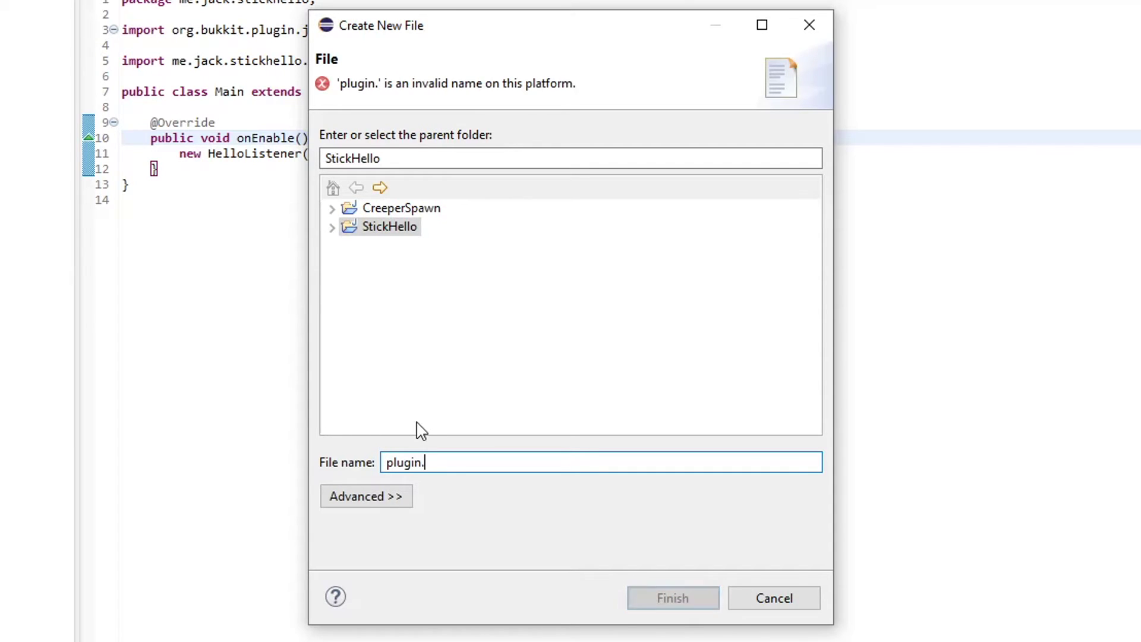
text(ym)
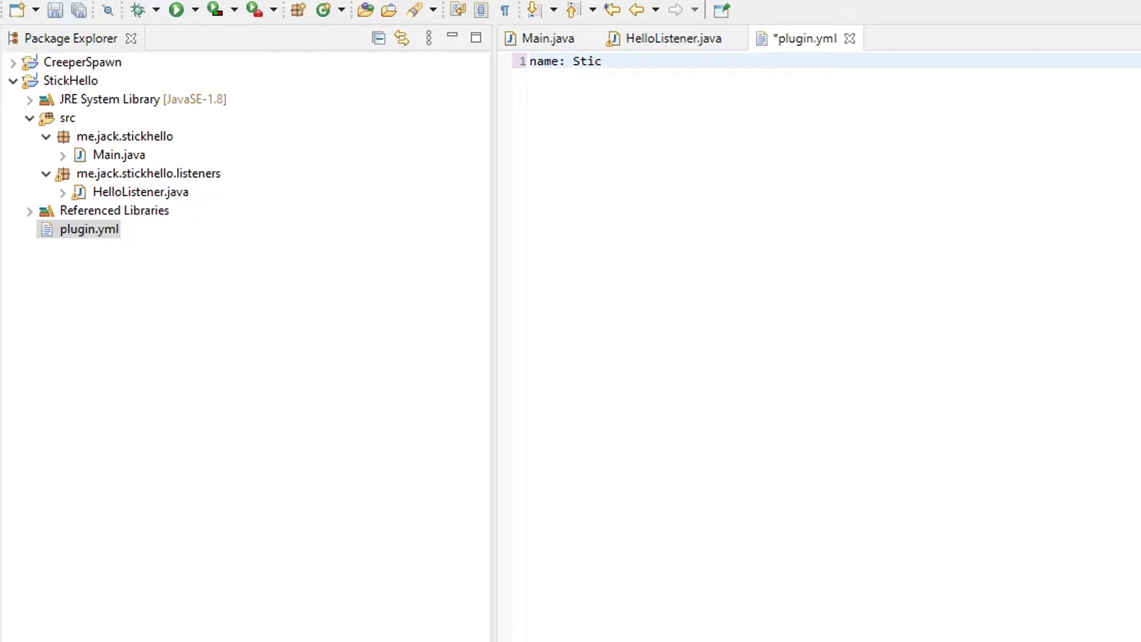
text(Hello)
key(Return)
text(version: 1.0)
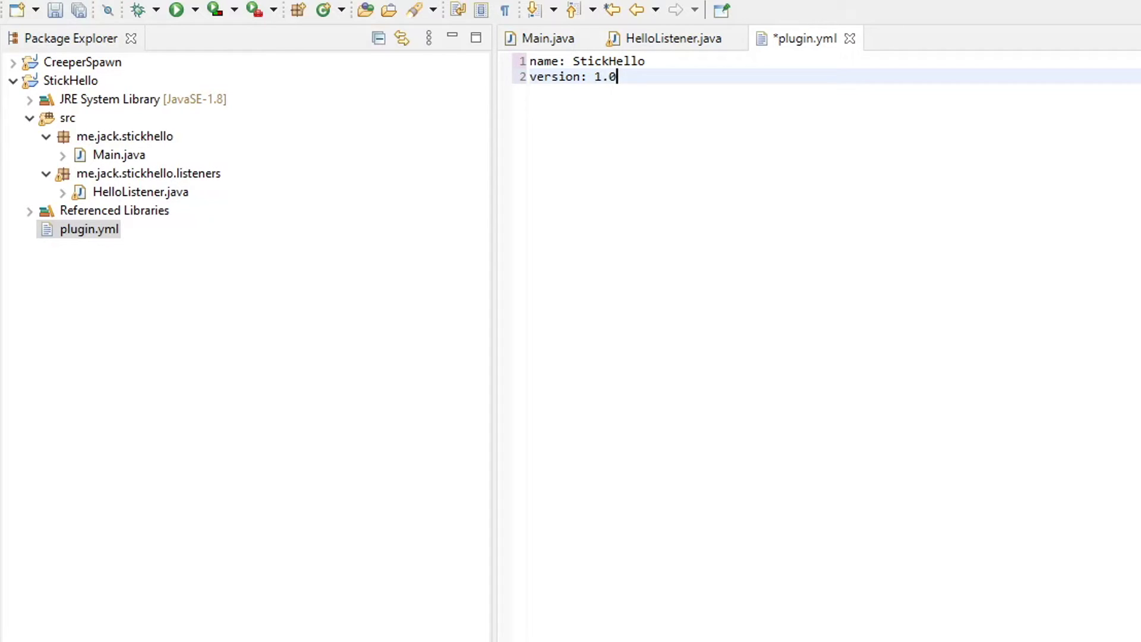
key(Return)
text(author: Jack)
key(Return)
text(main: )
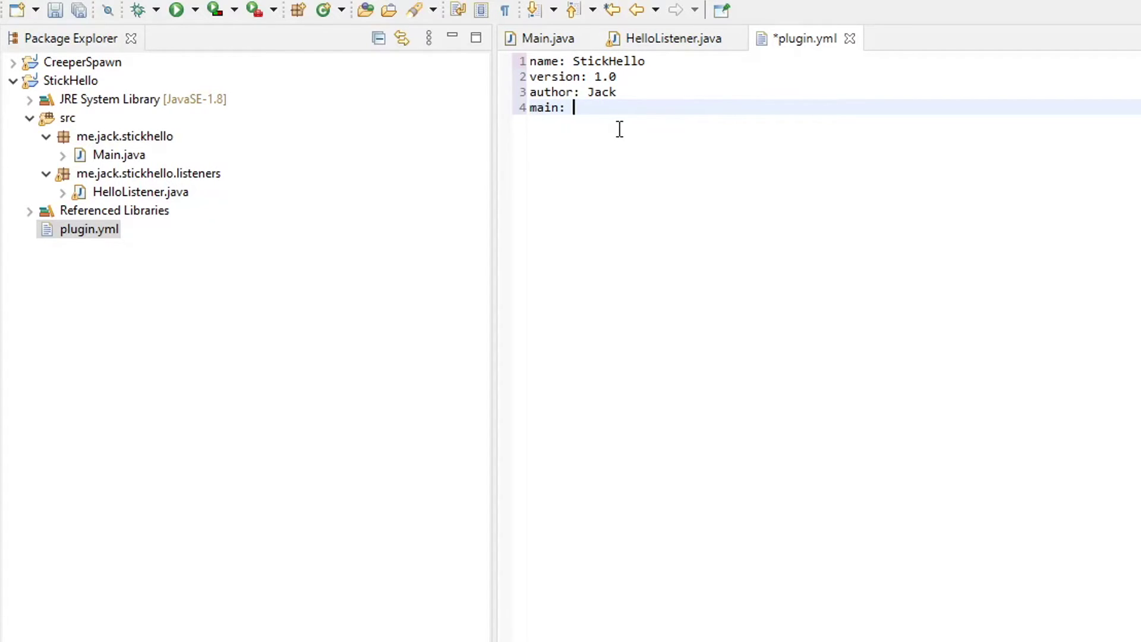
text(me.)
text(jack.stickhello.Main)
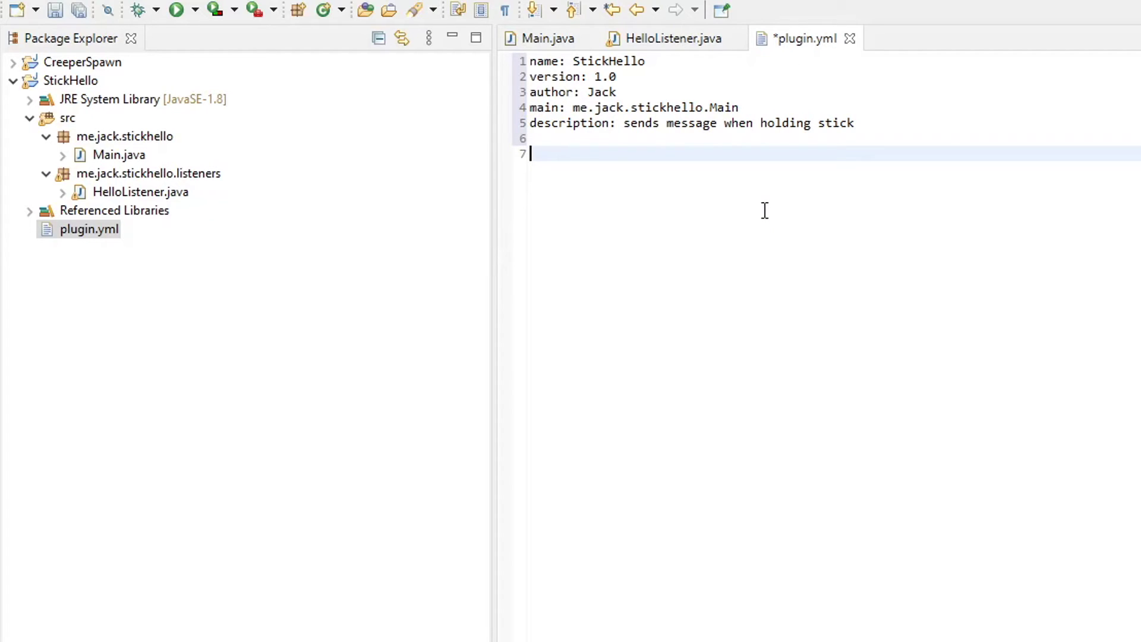
Save plugin.yml and select the collapsed StickHello project
key(ctrl+s)
click(378, 38)
click(64, 81)
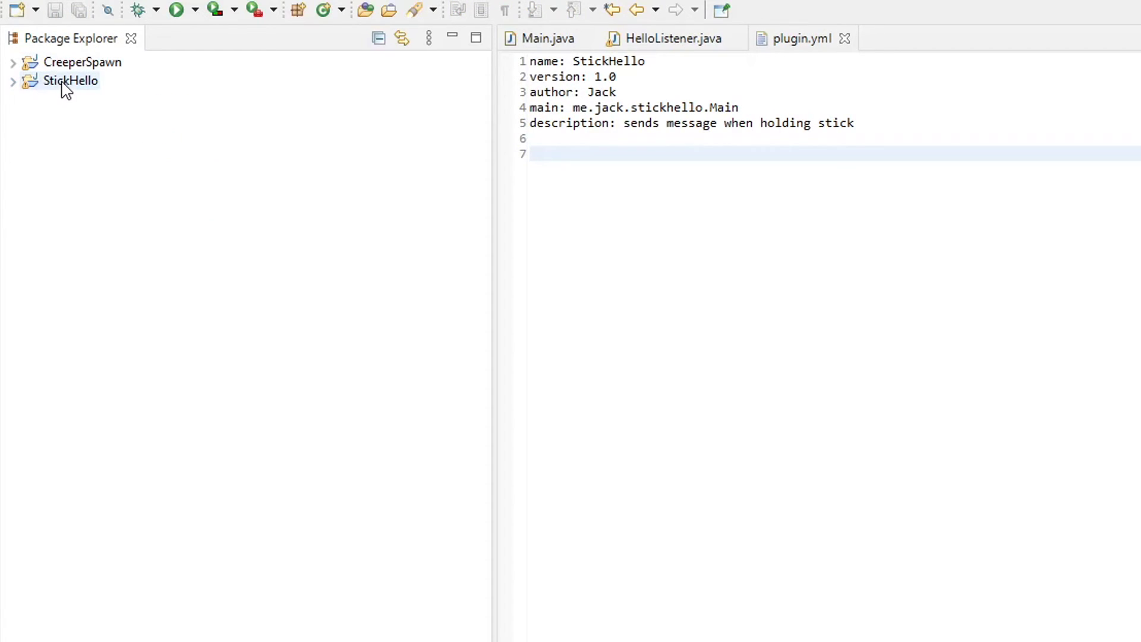
right_click(65, 81)
key(Escape)
right_click(56, 89)
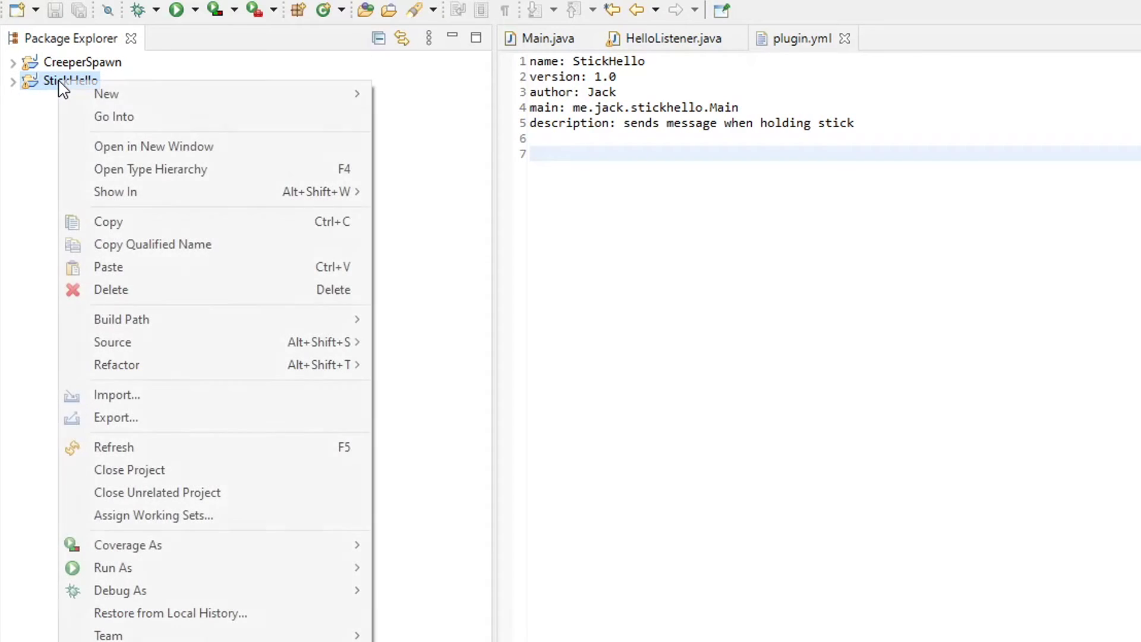
Export StickHello as a JAR file named StickHello.jar, accepting the export warnings
click(125, 413)
click(430, 238)
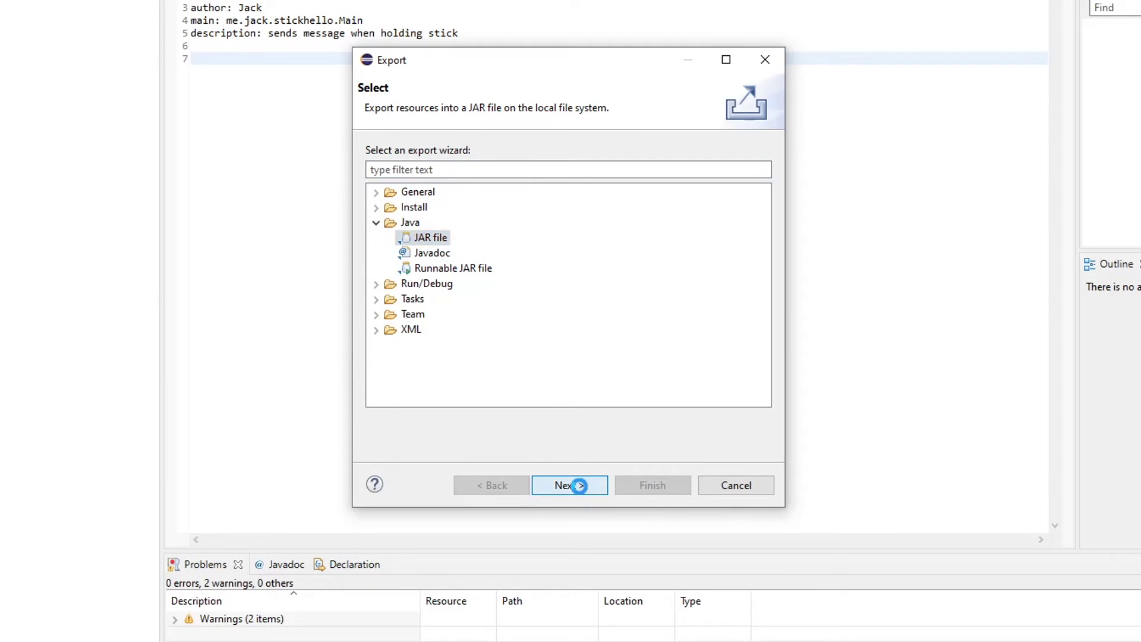
click(580, 488)
click(562, 425)
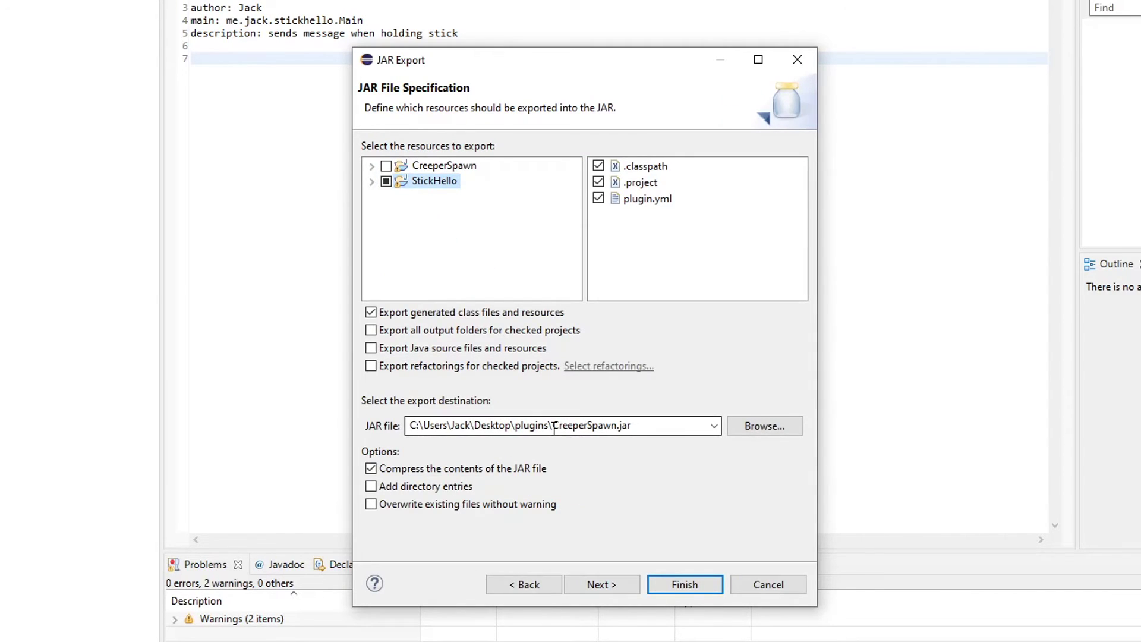
drag(553, 426, 616, 426)
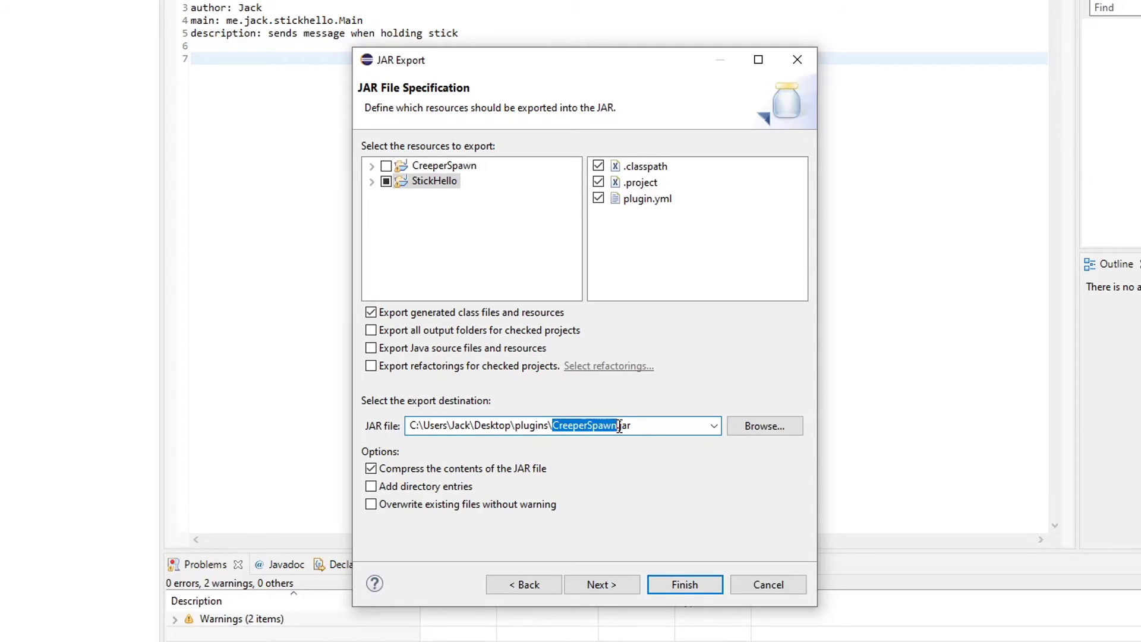
text(StickHello)
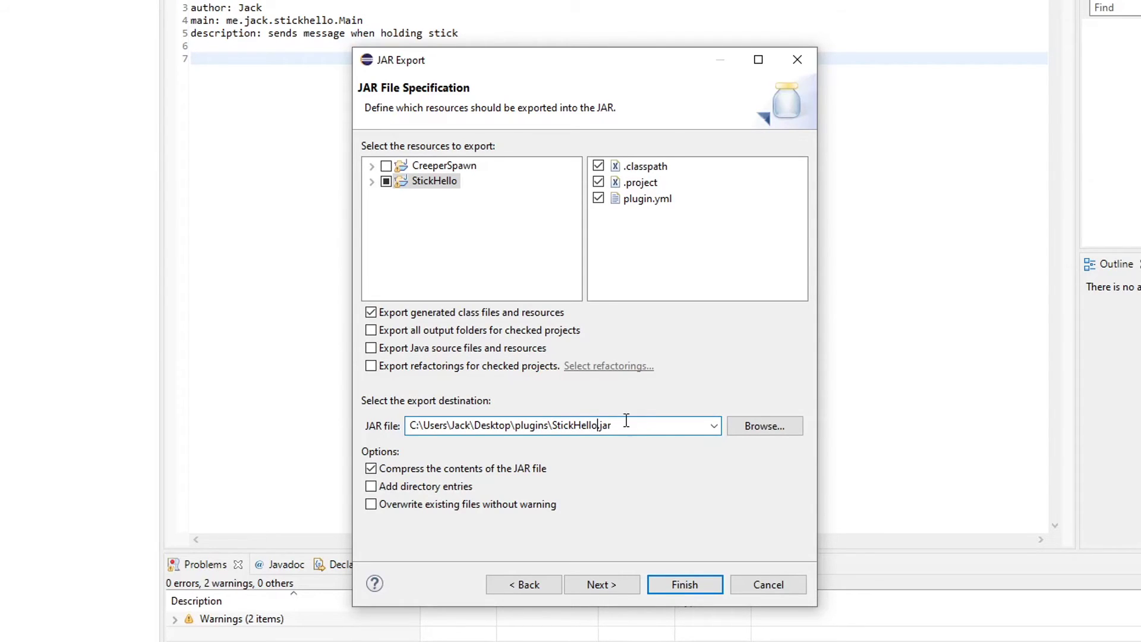
click(684, 585)
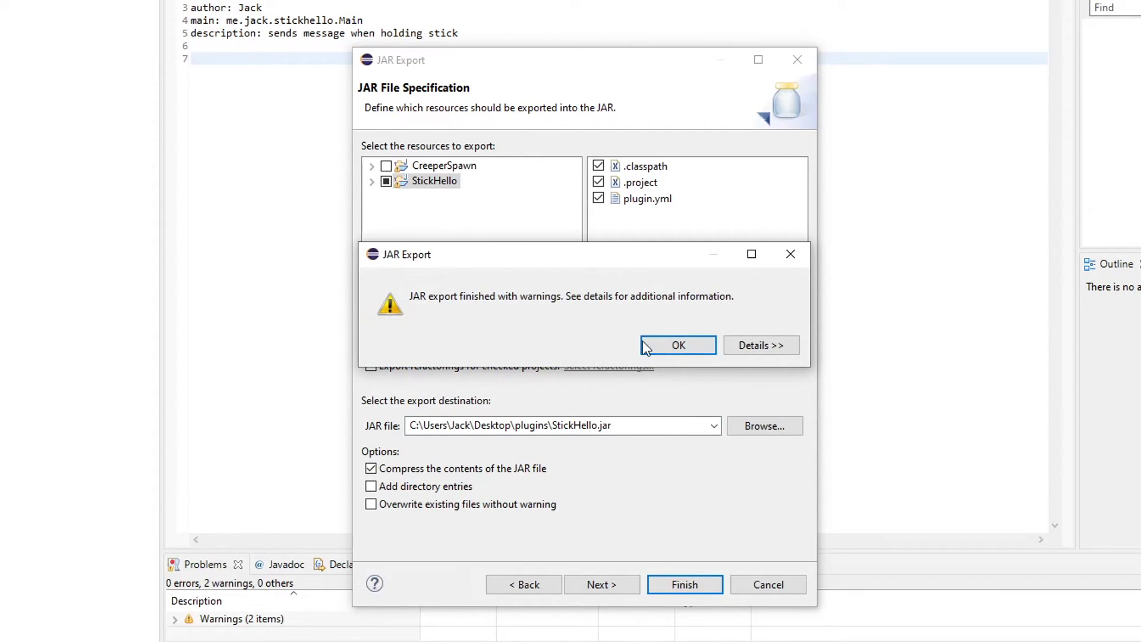
click(683, 347)
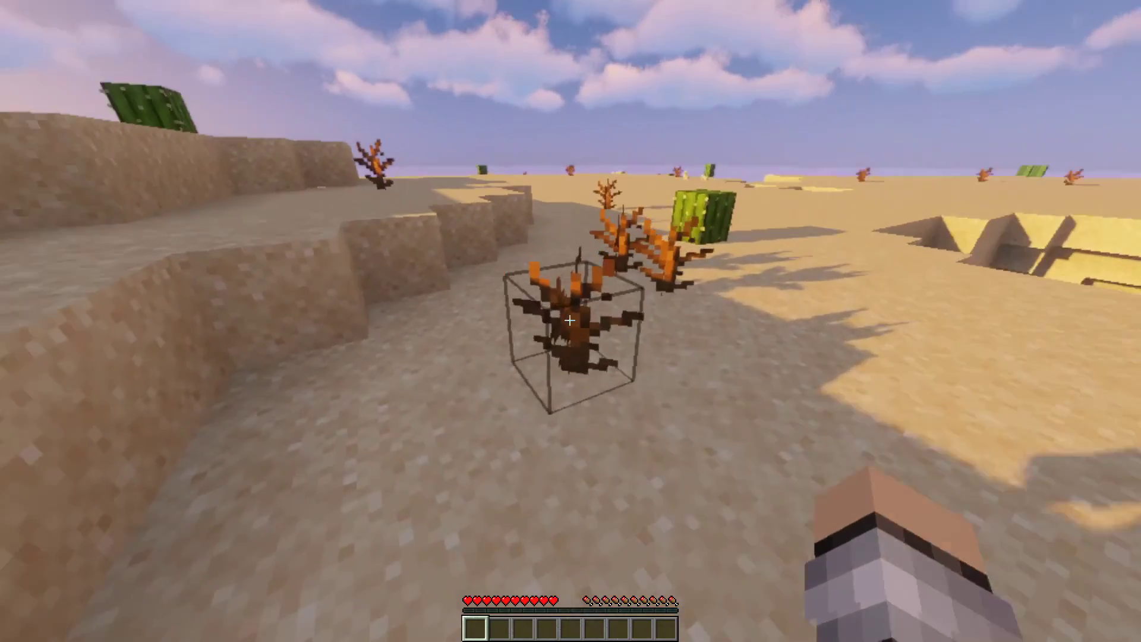
Break the dead bush and right-click with the stick to show 'hello, you are holding a stick!'
click(570, 321)
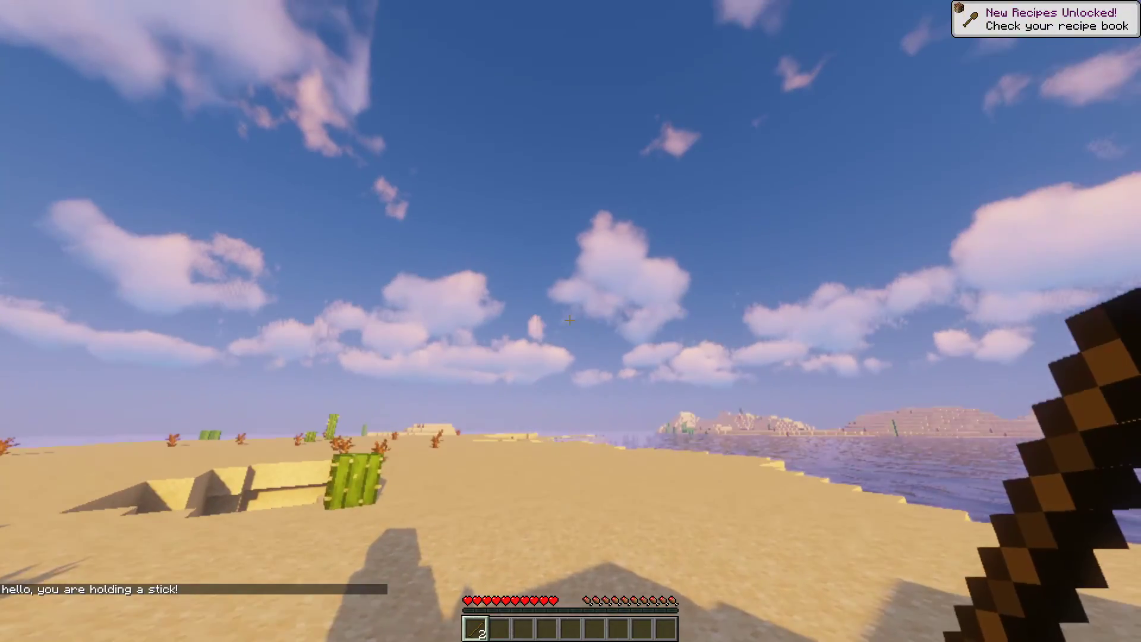
right_click(569, 320)
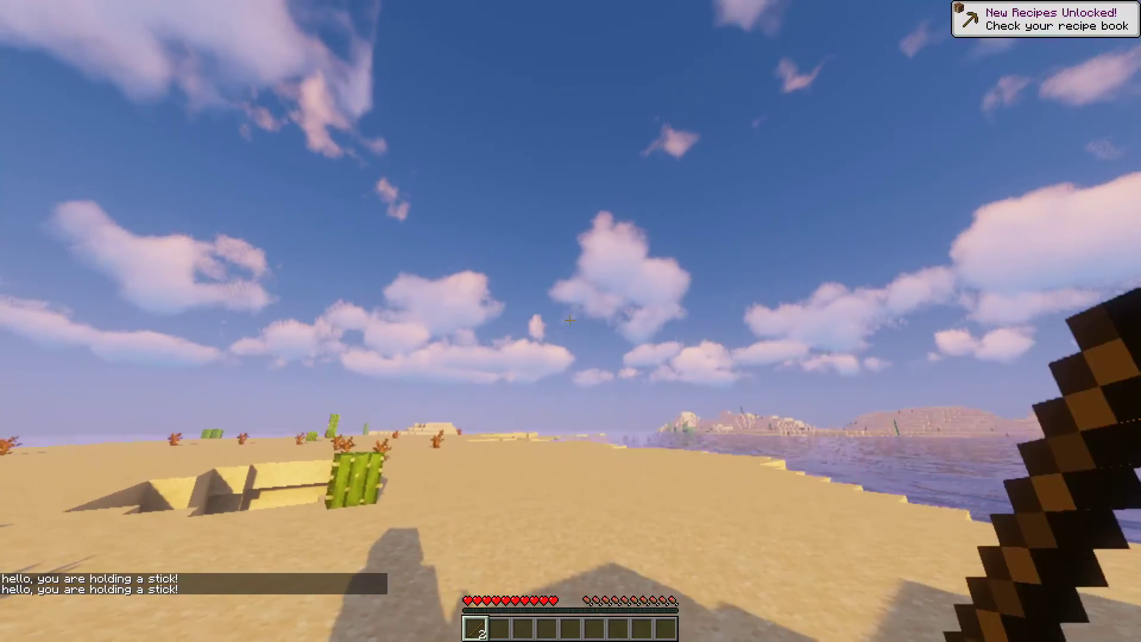
right_click(569, 320)
right_click(570, 320)
right_click(570, 320)
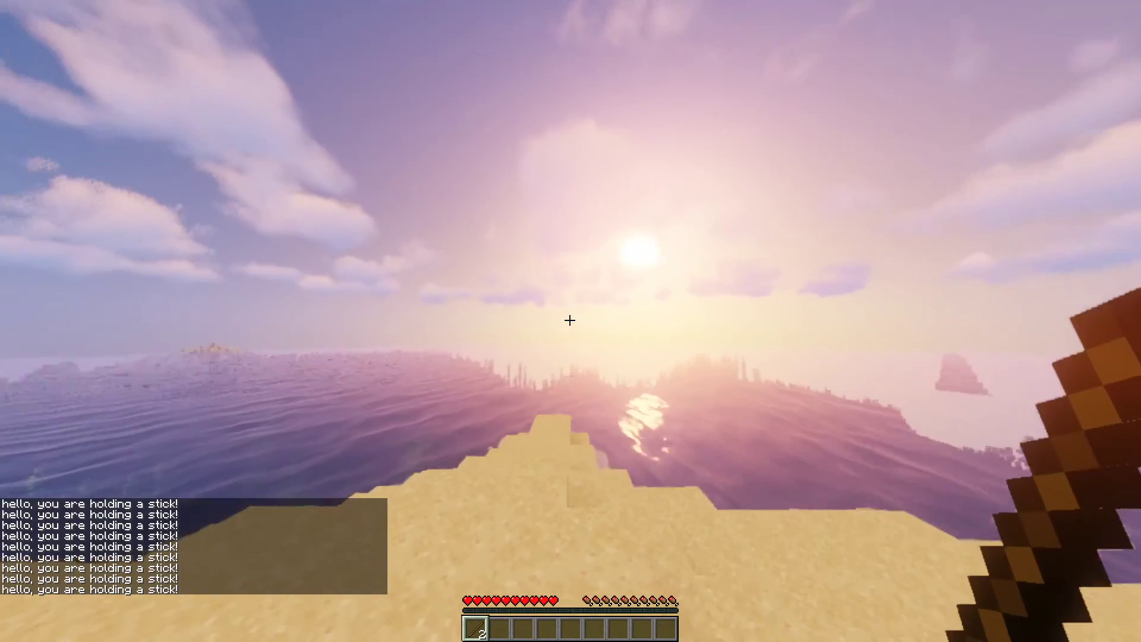
right_click(570, 320)
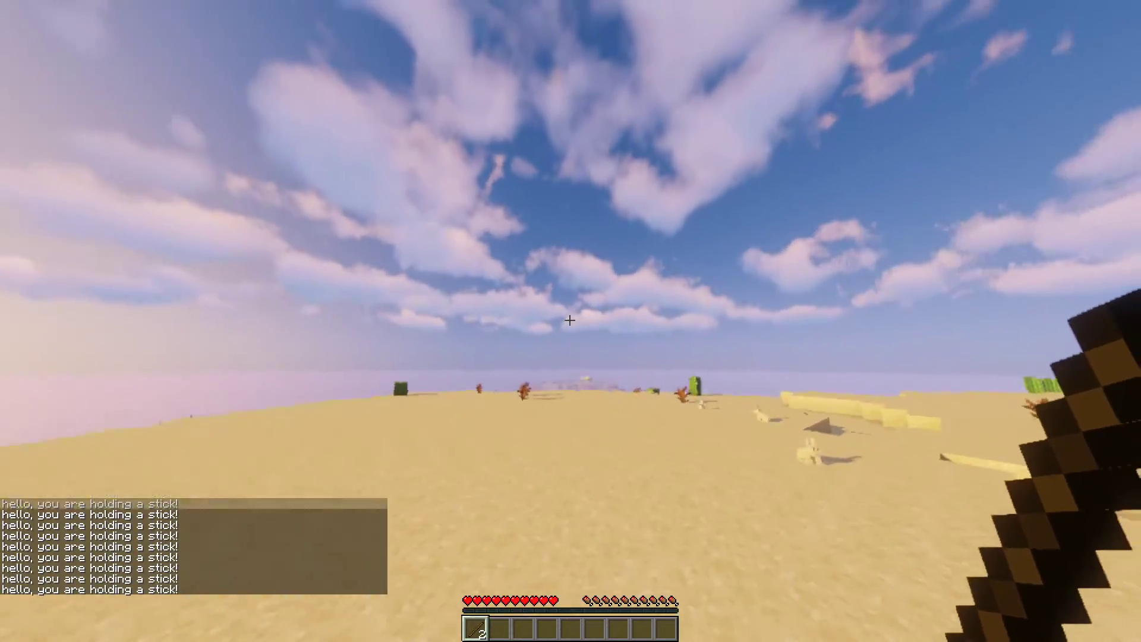
right_click(570, 320)
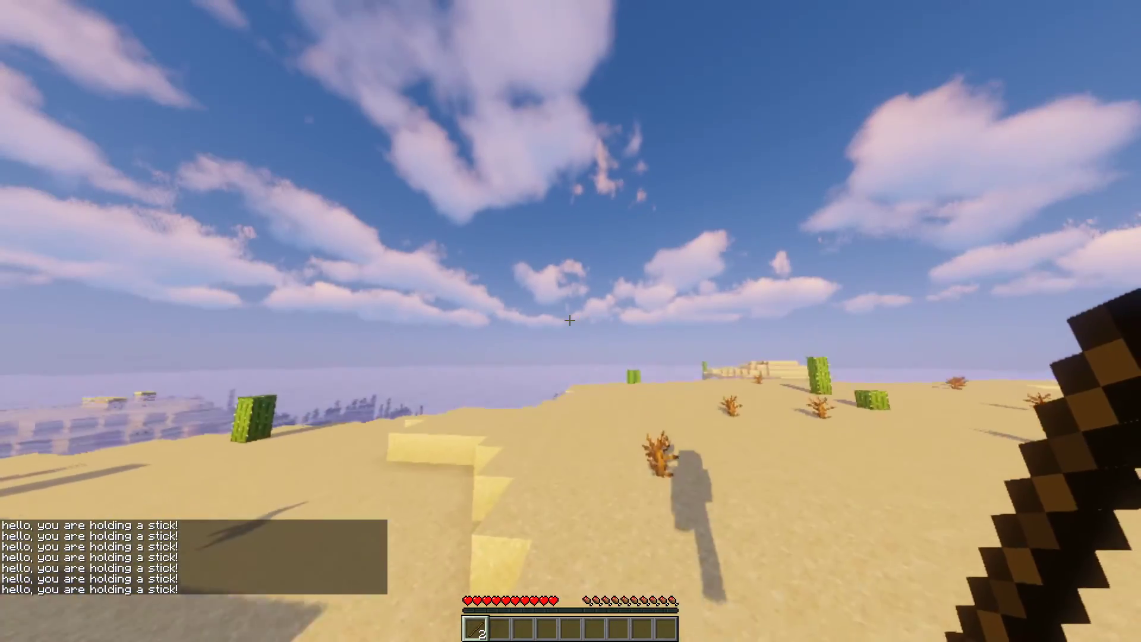
right_click(570, 320)
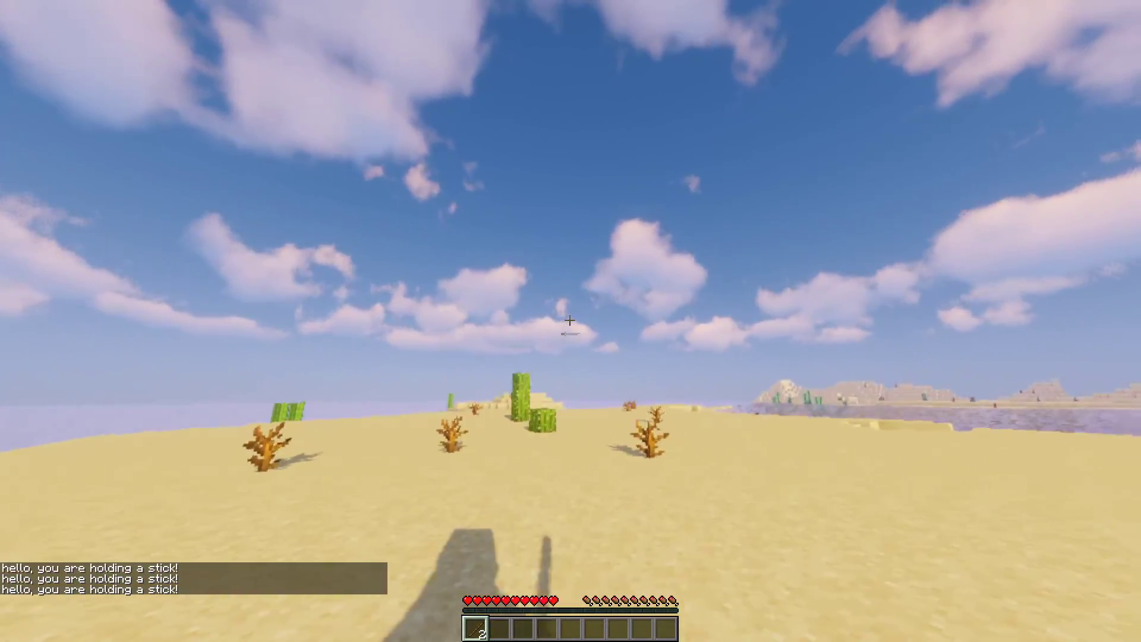
Trigger the stick message twice more and switch to the front third-person view
right_click(571, 322)
right_click(572, 321)
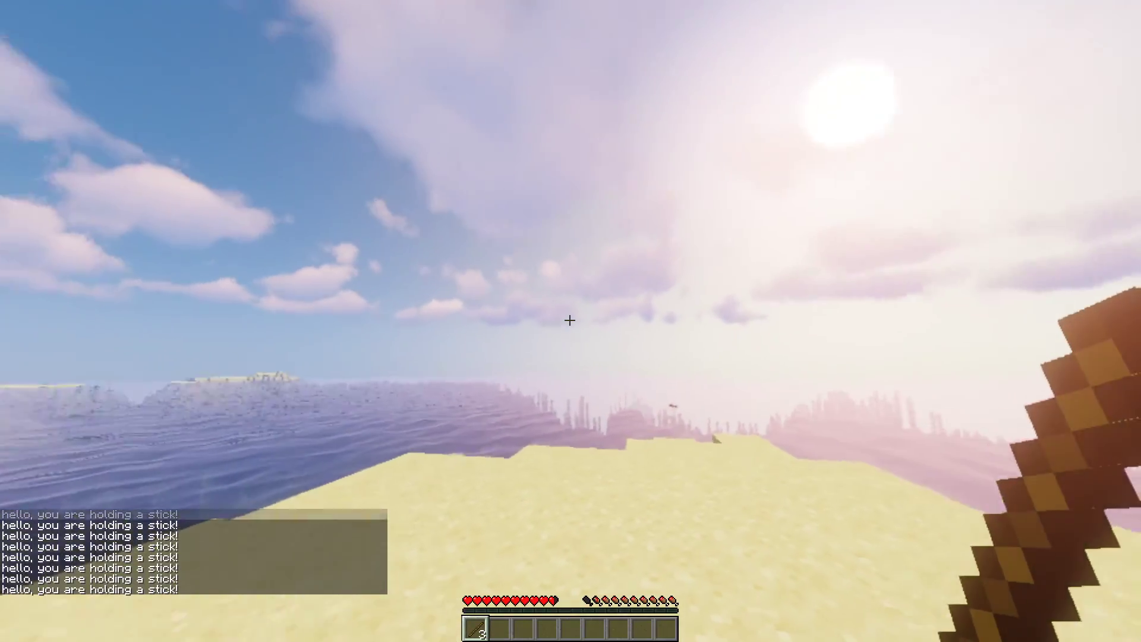
key(F5)
key(F5)
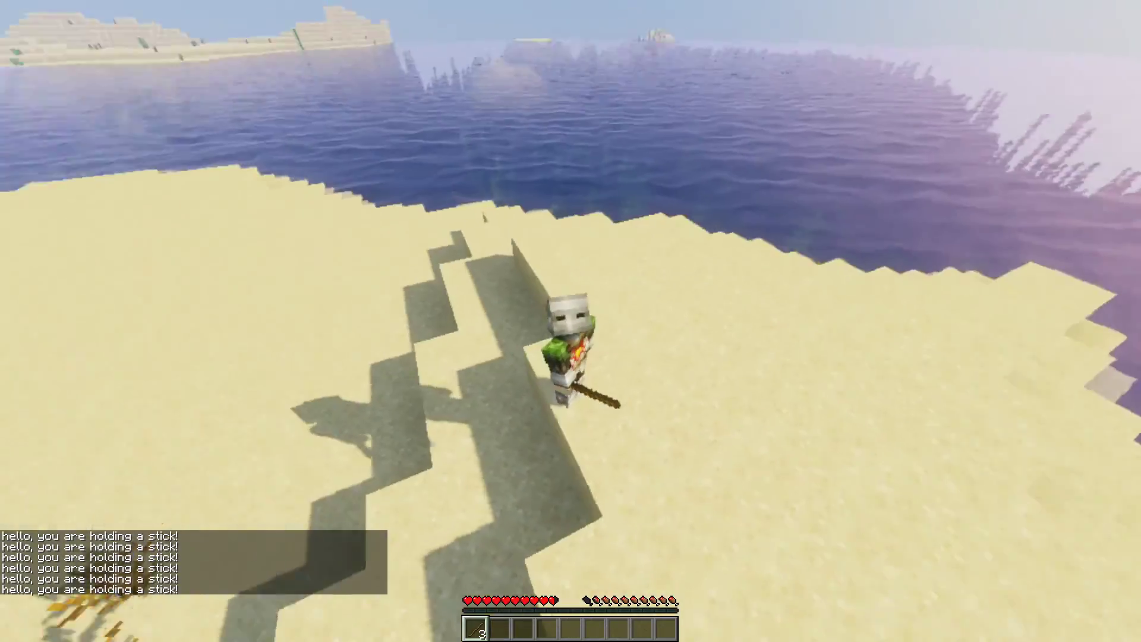